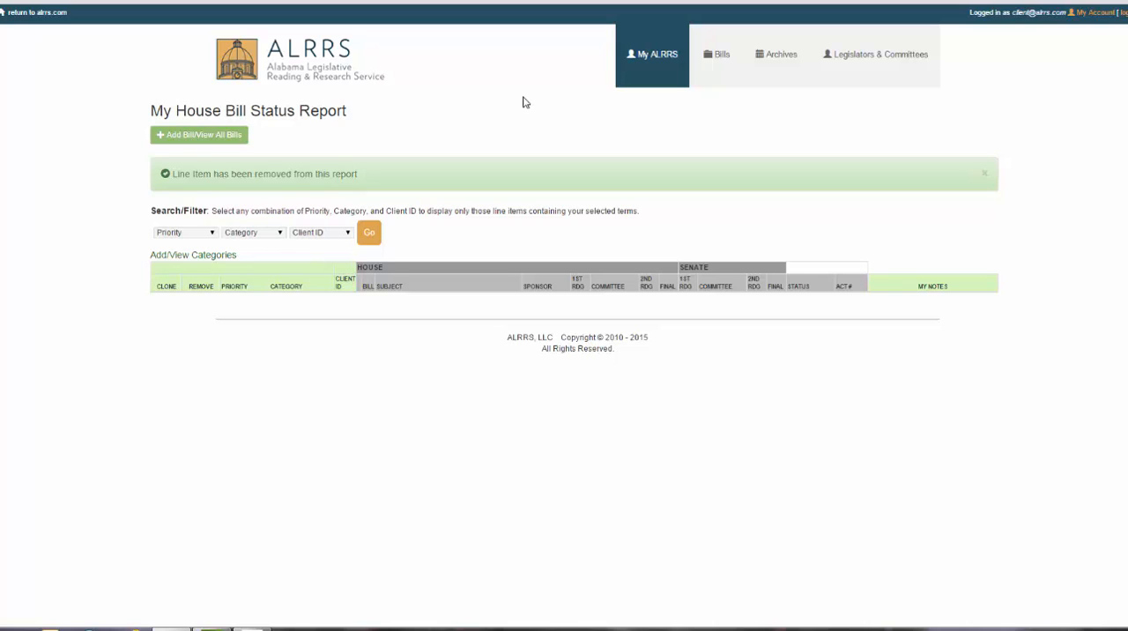
- Add House bills 1, 2, 3 and 4 to My House Bill Status Report
click(634, 52)
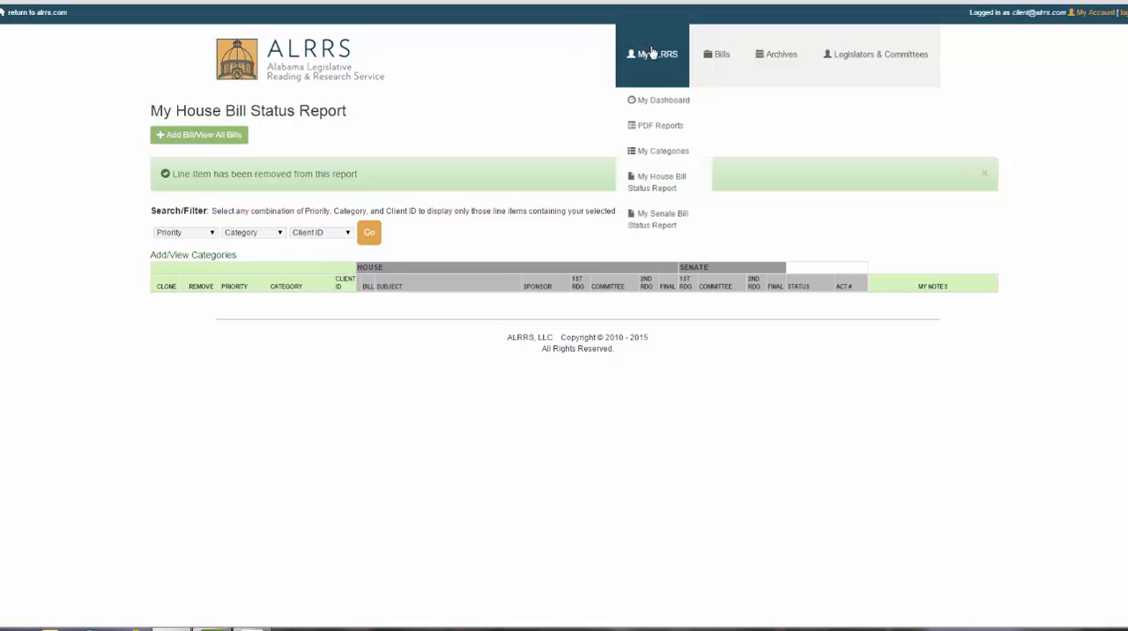
click(665, 183)
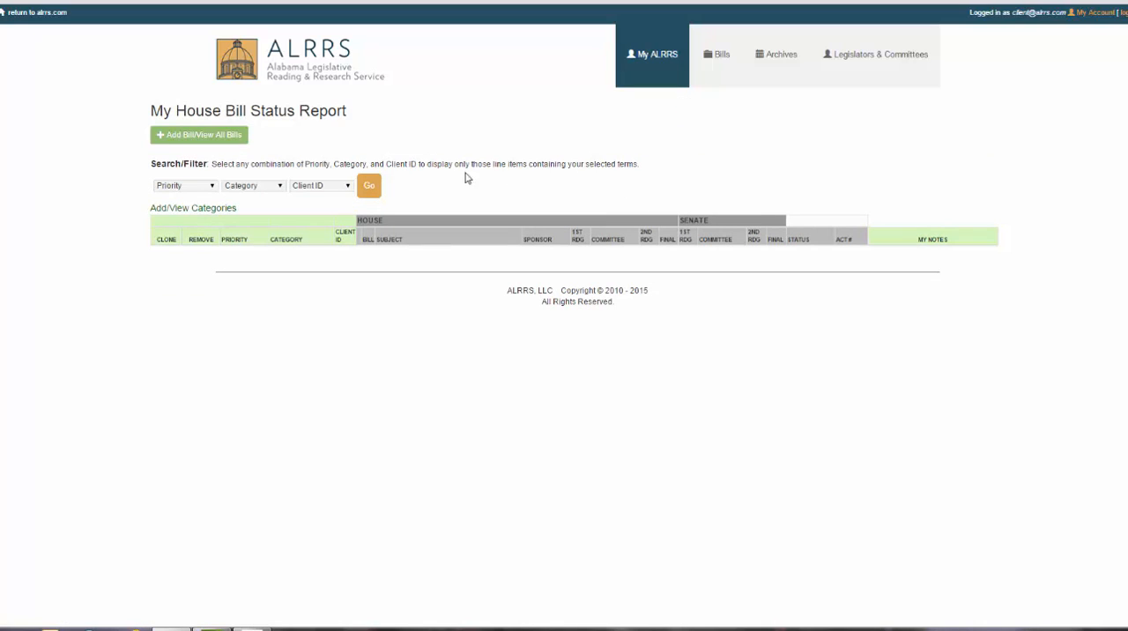
click(199, 137)
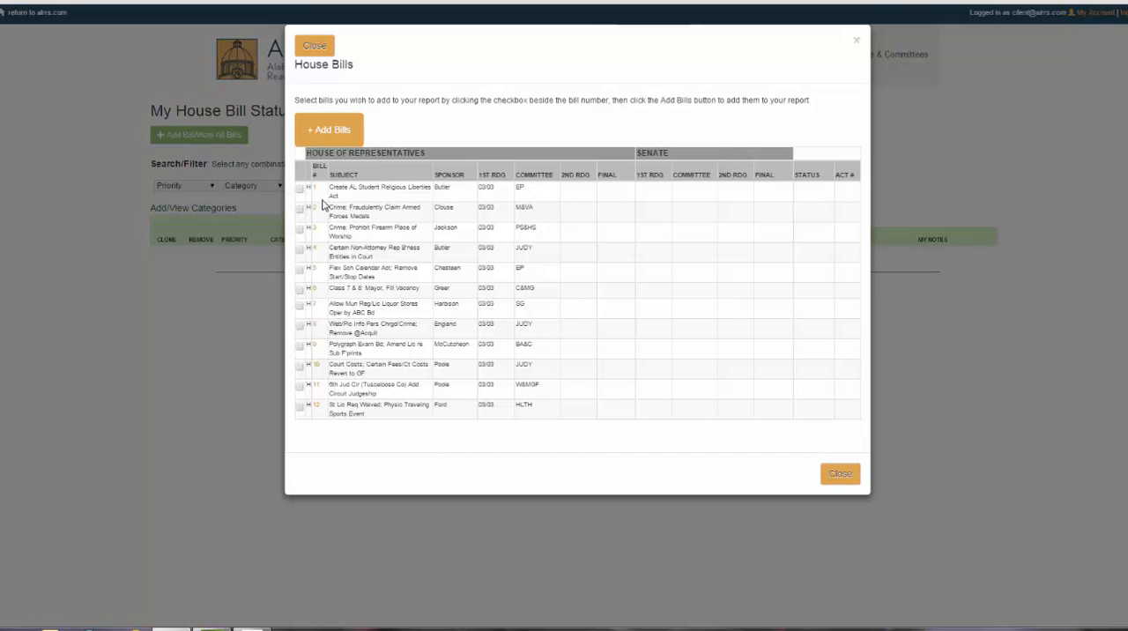
click(300, 189)
click(299, 208)
click(299, 229)
click(300, 249)
click(332, 132)
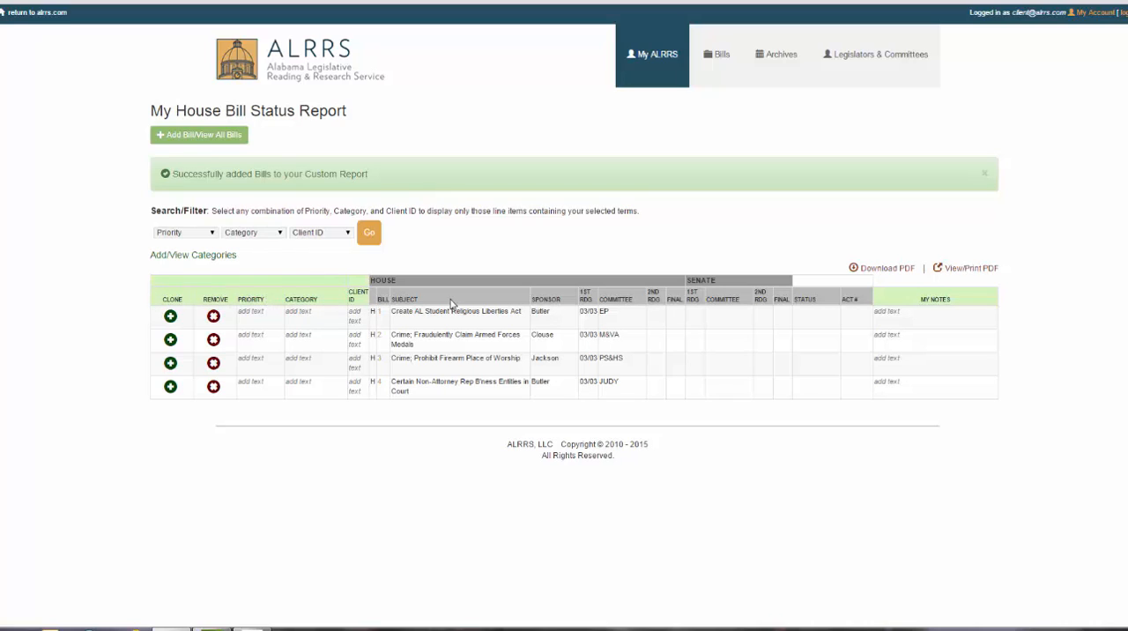
- Clone the line item for House bill 1 and sort the report by bill number
click(170, 317)
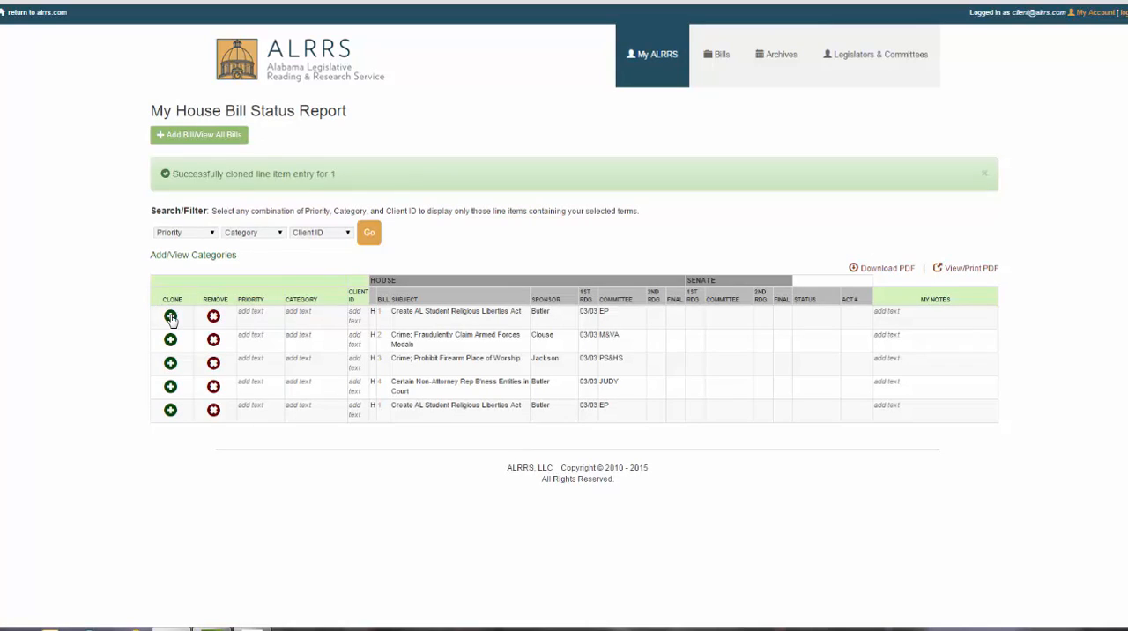
click(382, 300)
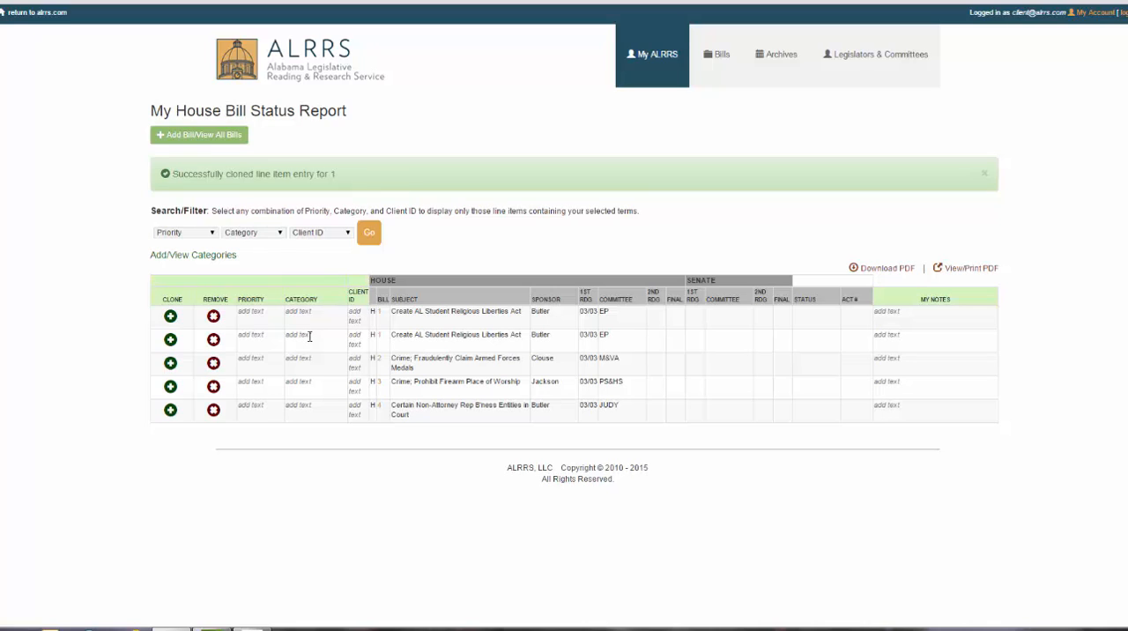
- Remove the first of the two House bill 1 line items and sort the report by bill number
click(213, 318)
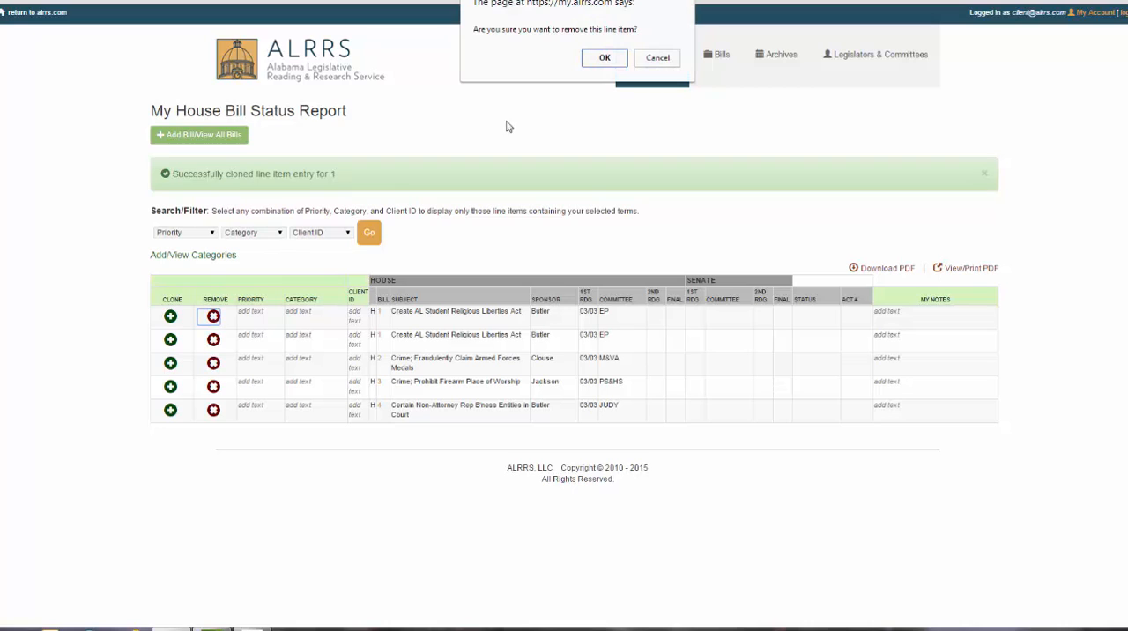
click(608, 59)
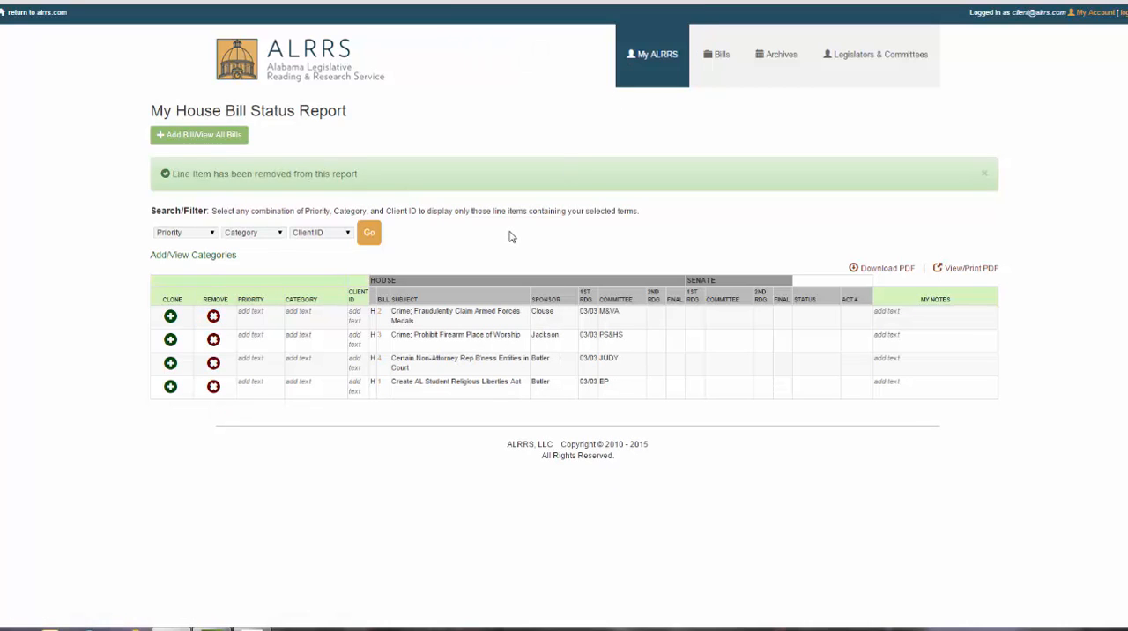
click(385, 301)
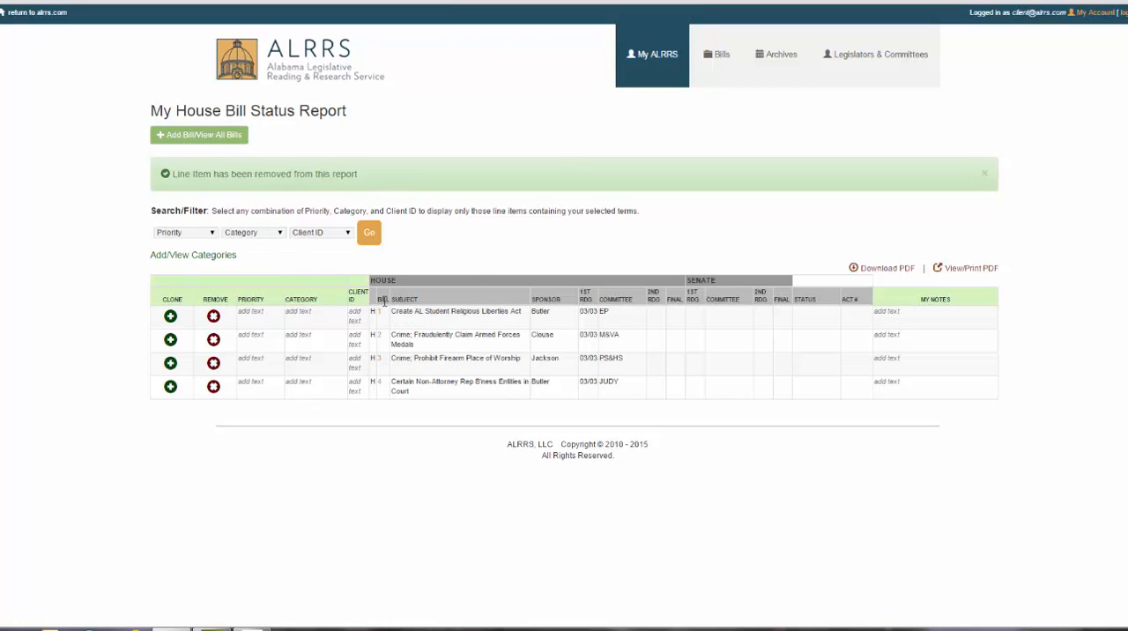
- Set the priority of House bill 1, the Student Religious Liberties Act, to Green
click(251, 311)
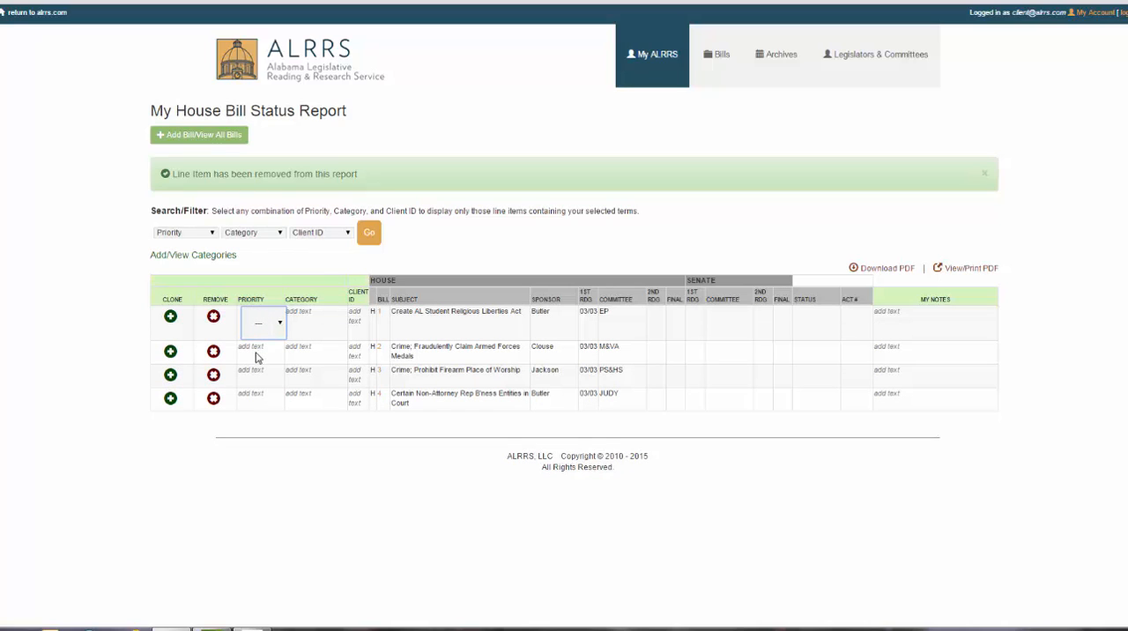
click(262, 325)
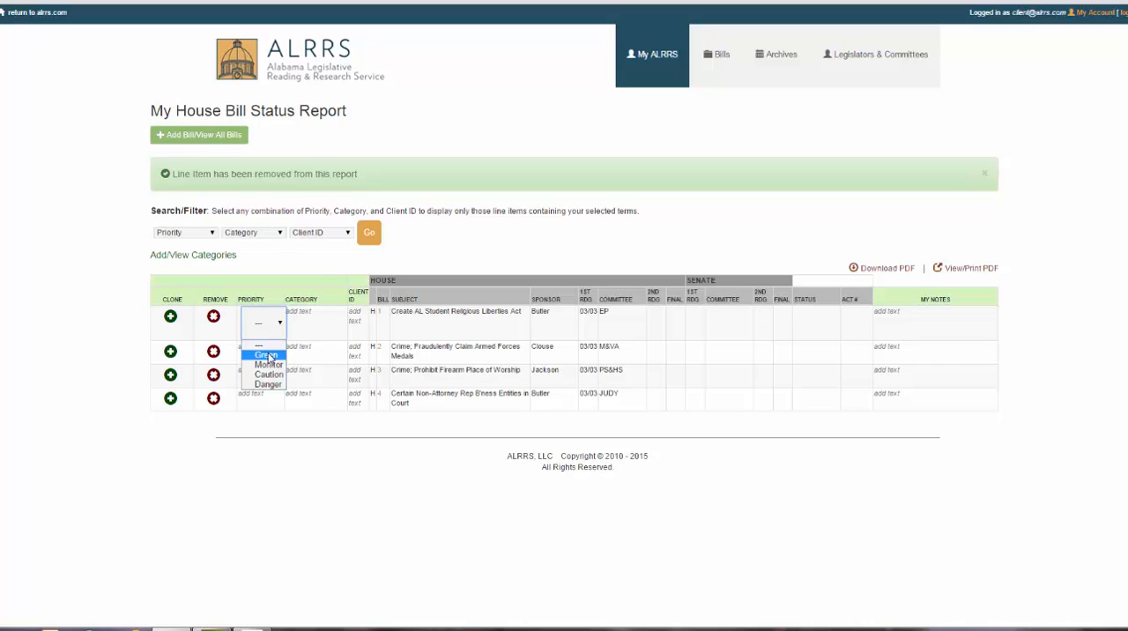
click(267, 356)
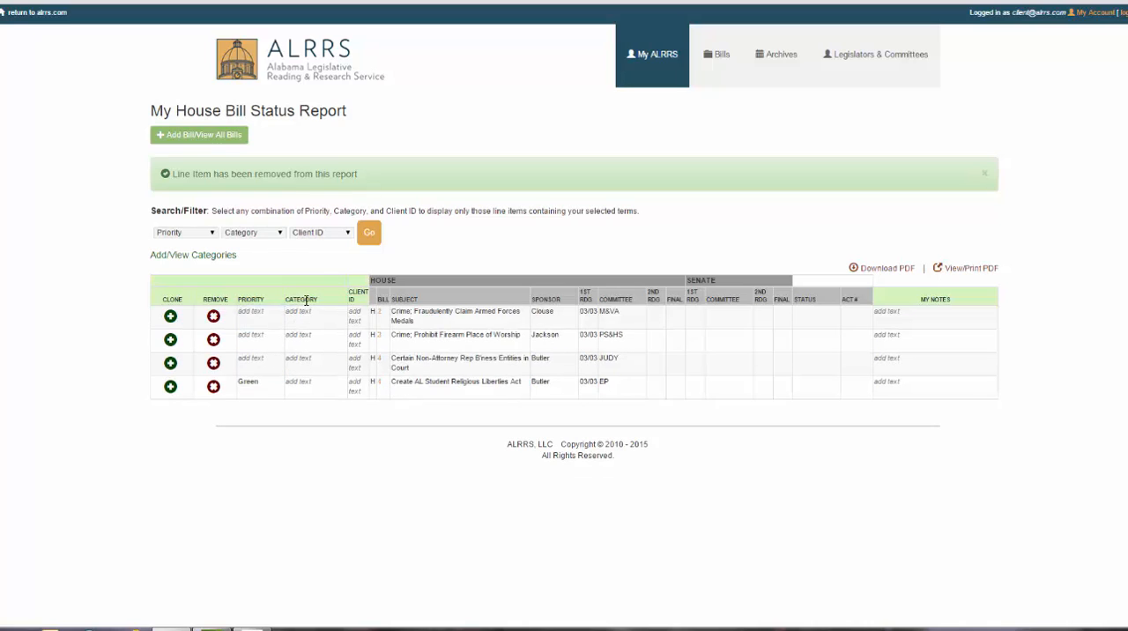
- Set the category of House bill 2, on fraudulently claimed Armed Forces medals, to Judiciary
click(299, 313)
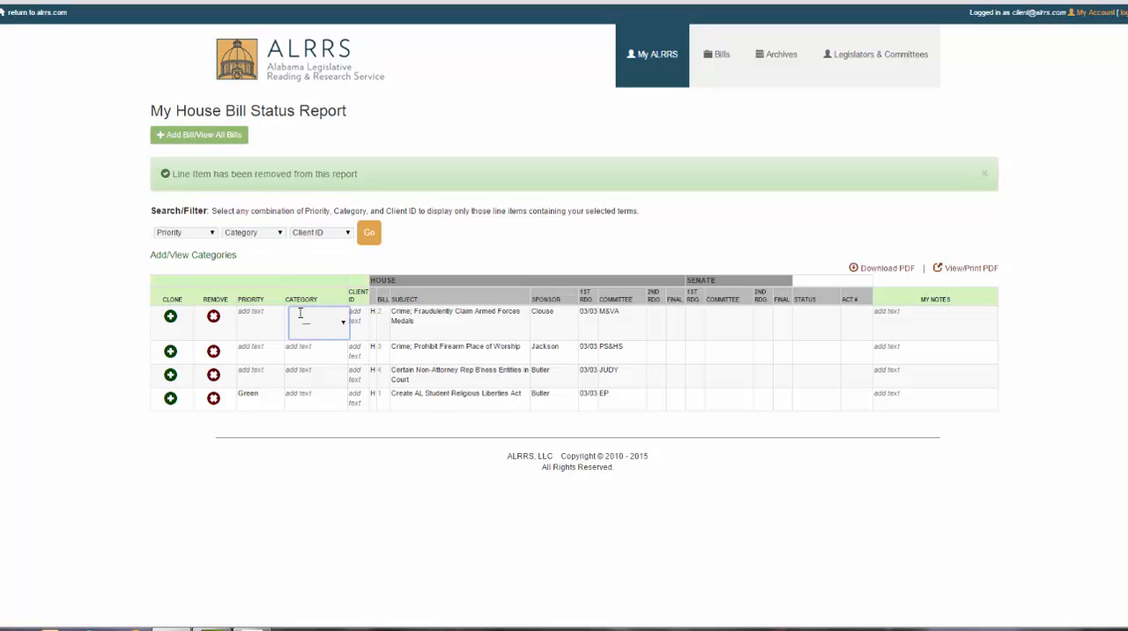
click(307, 328)
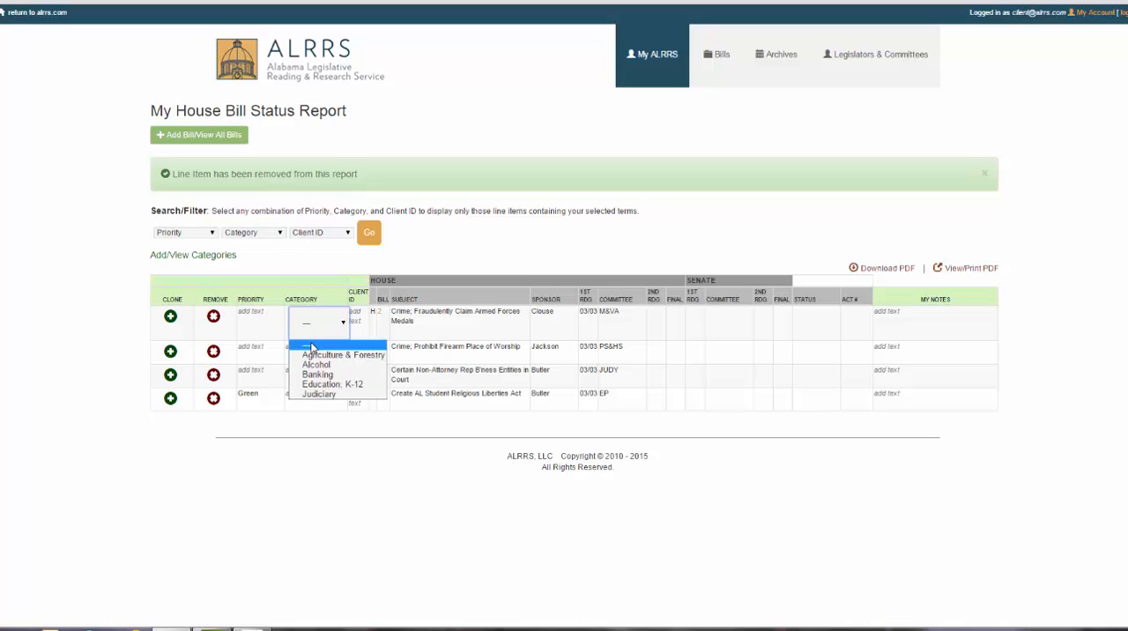
click(317, 394)
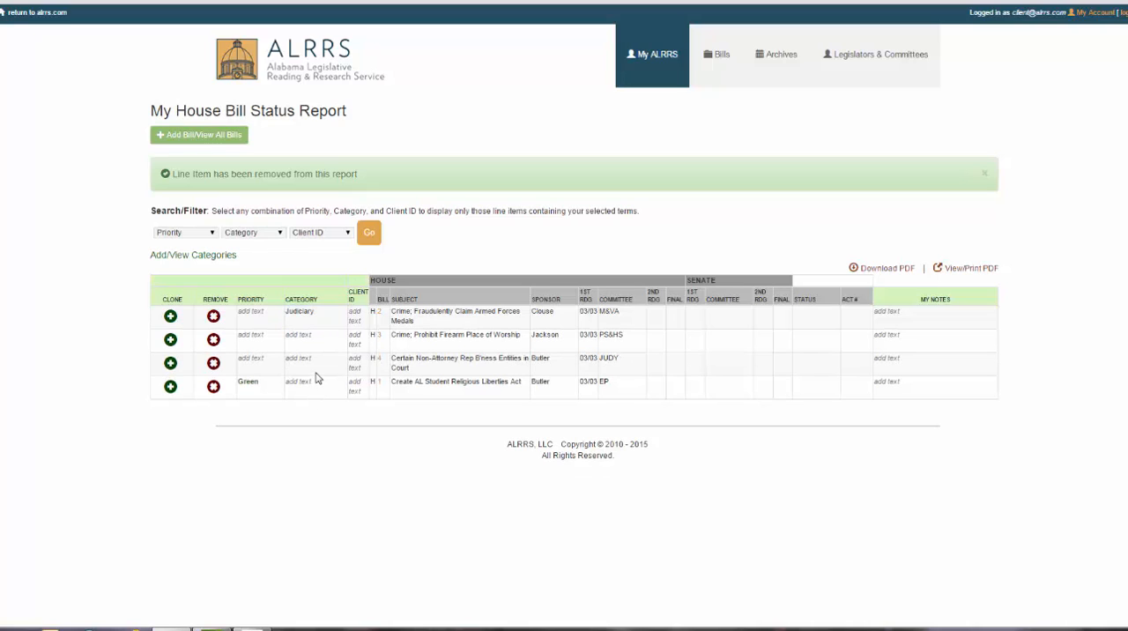
- Check the editable Client ID and My Notes entries of the line items and sort the report by subject
click(354, 312)
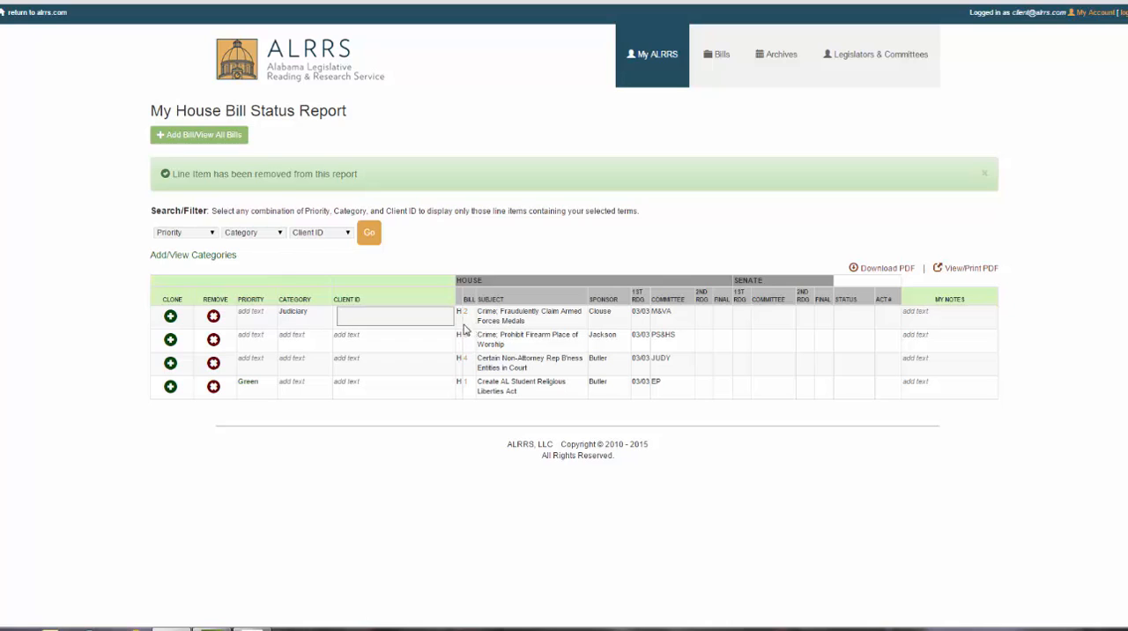
click(497, 300)
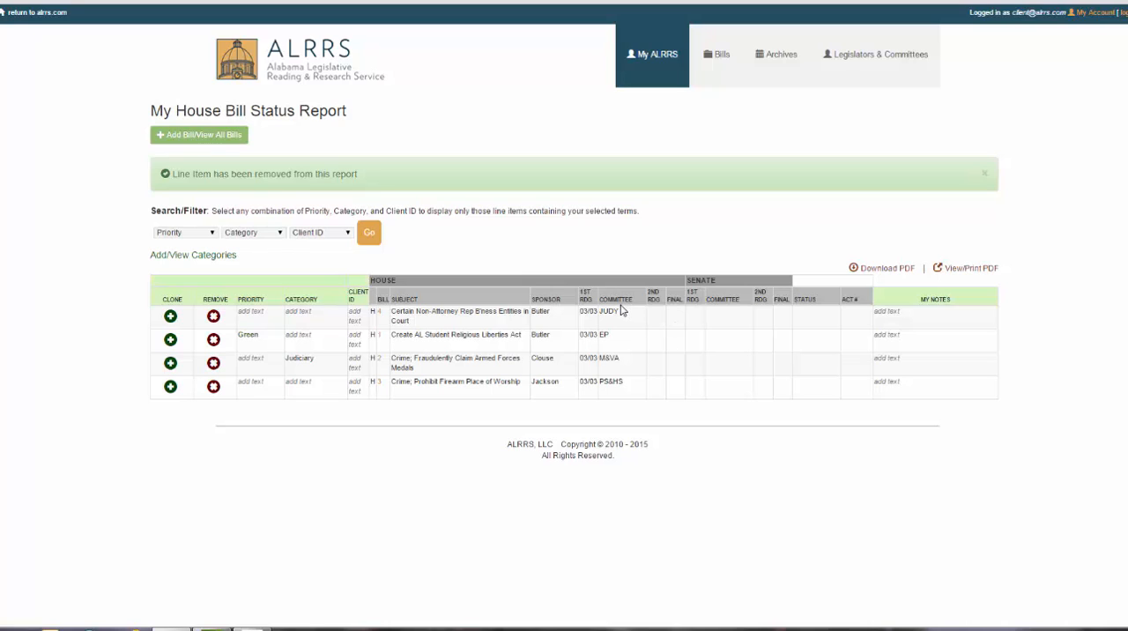
click(887, 311)
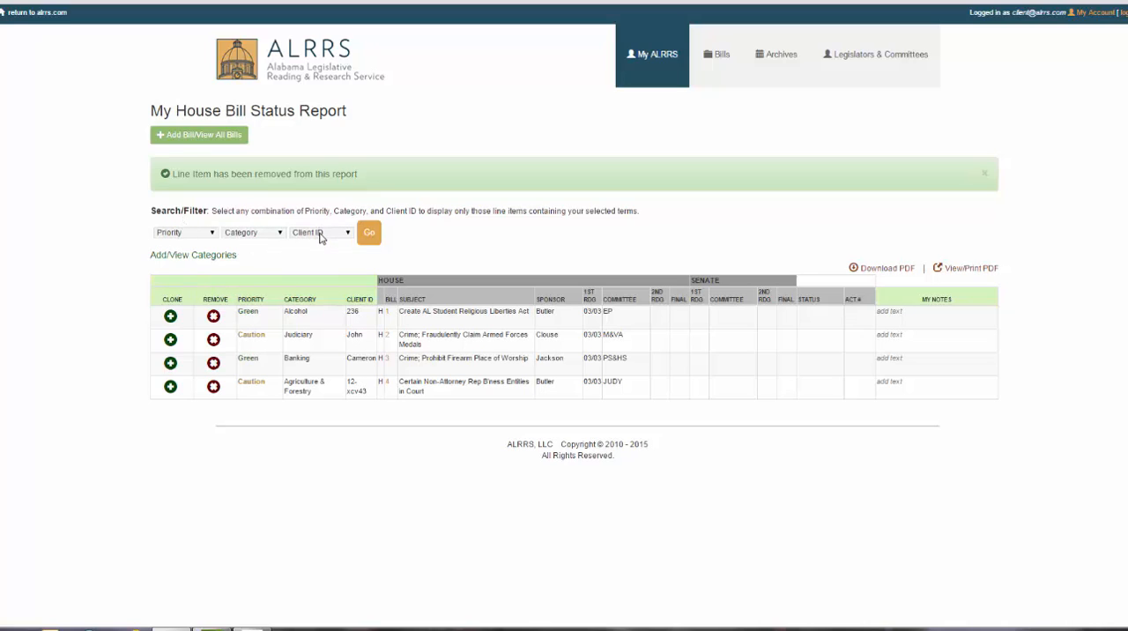
- Filter the report by Green priority, leaving the category and client ID unrestricted
click(215, 234)
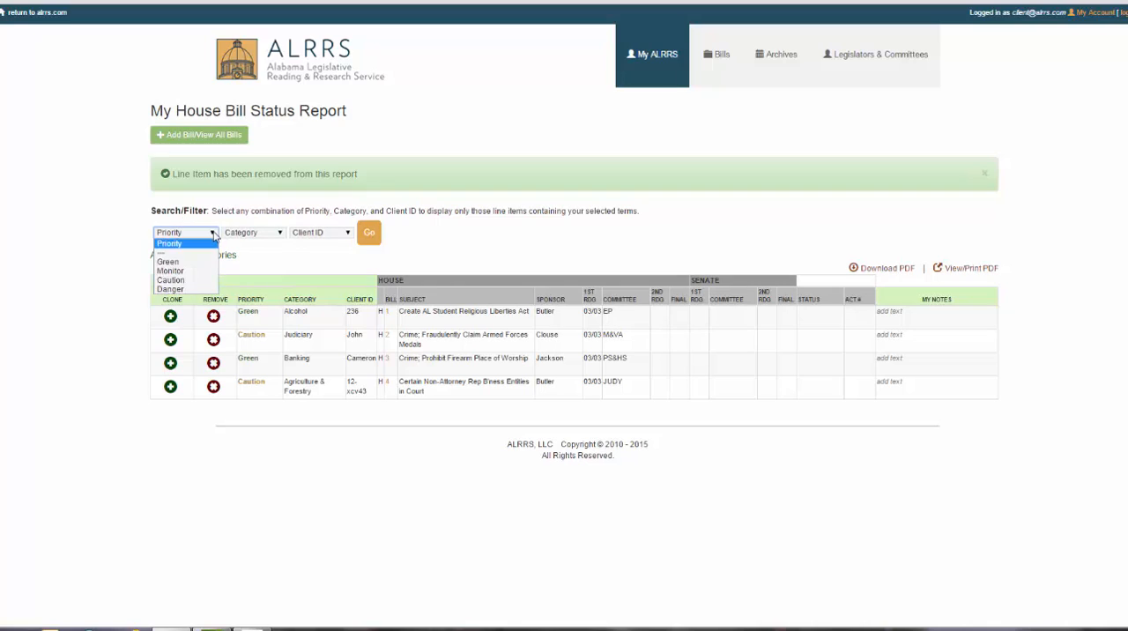
click(174, 262)
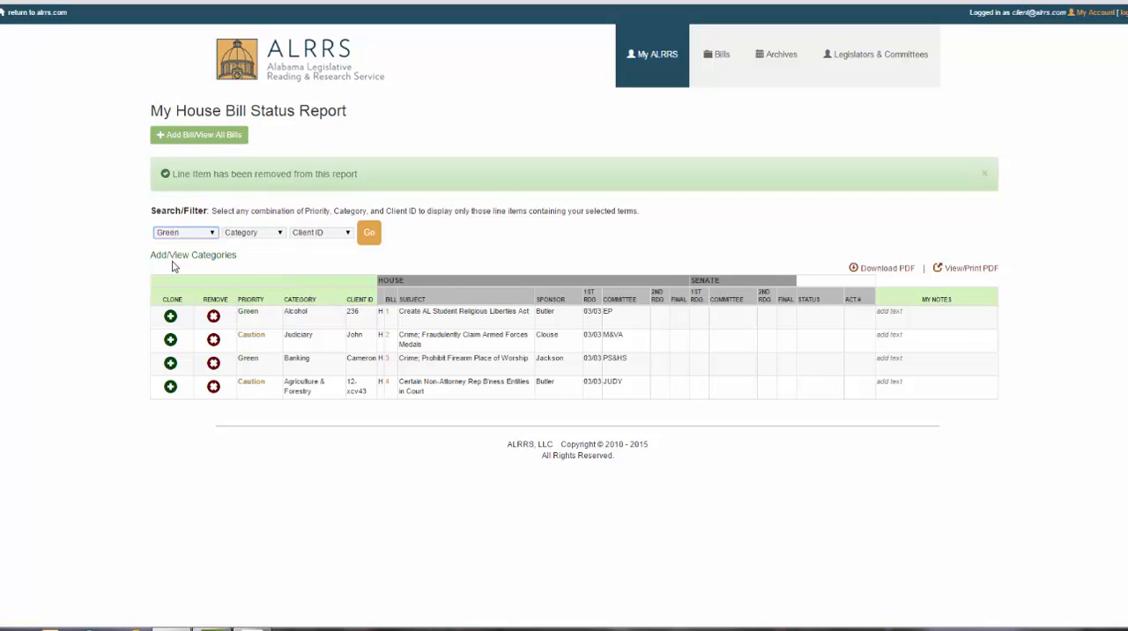
click(282, 235)
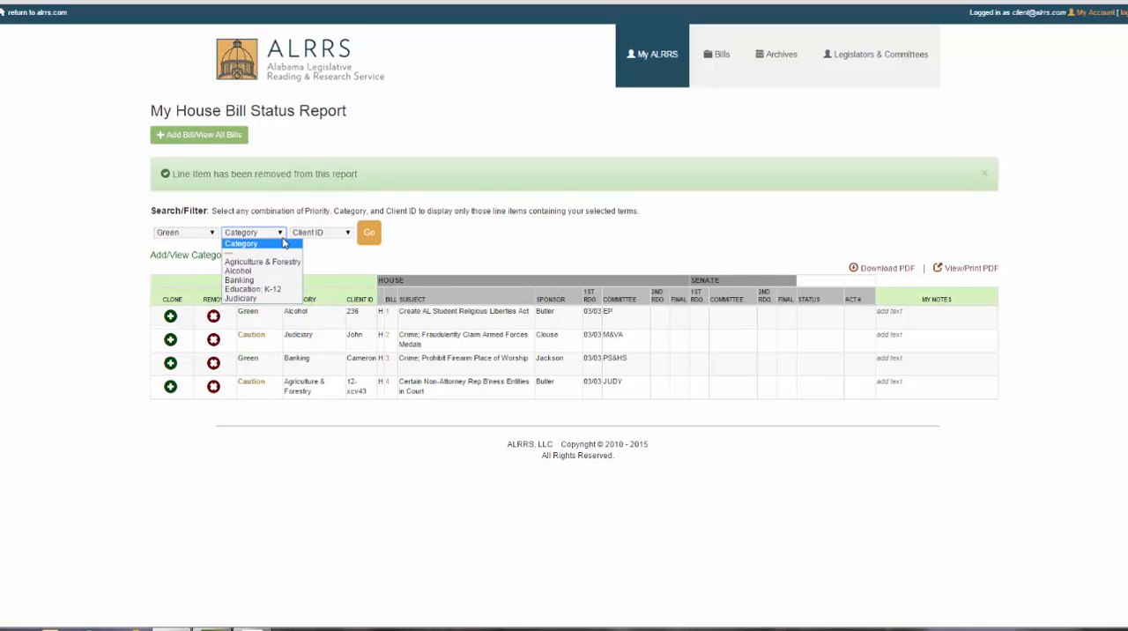
click(267, 264)
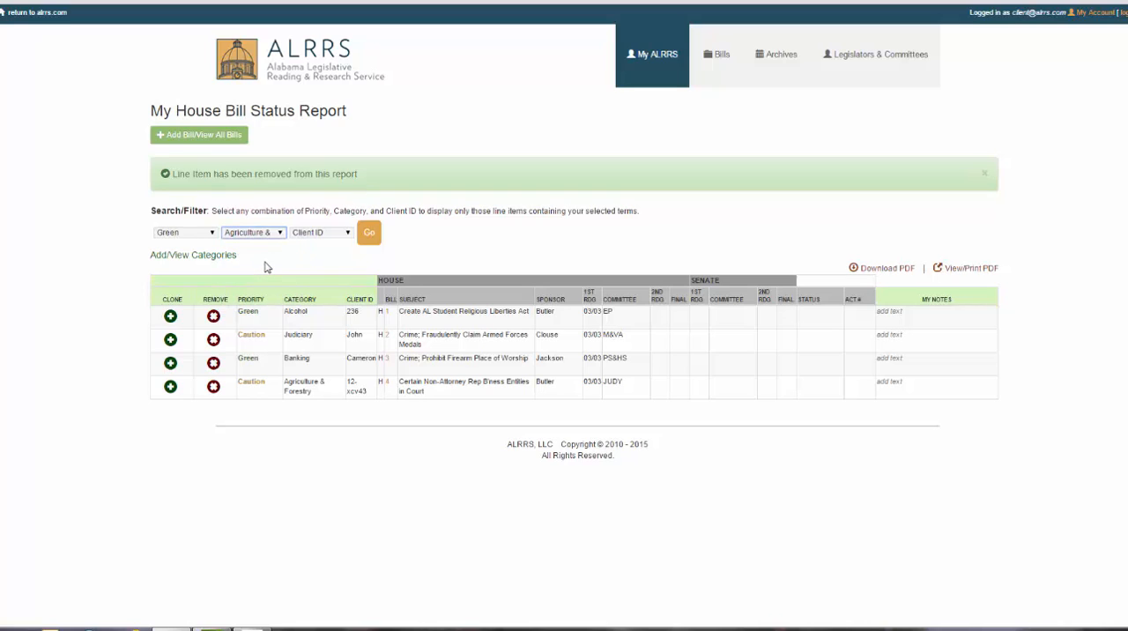
click(348, 236)
click(344, 250)
click(279, 236)
click(257, 245)
click(370, 234)
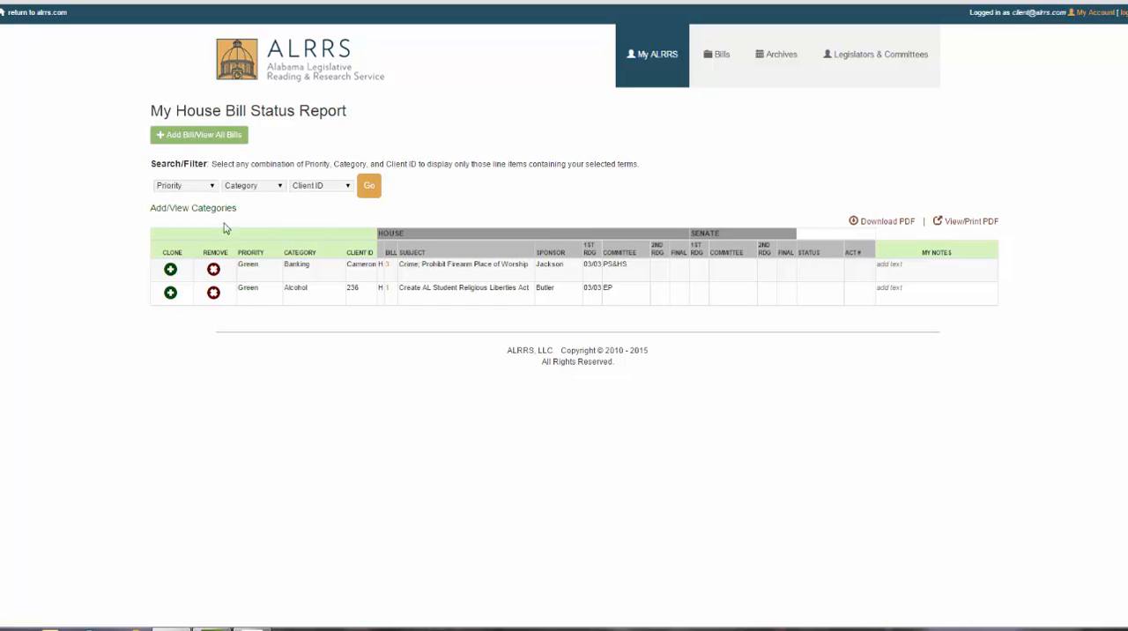
- Filter the report by the Agriculture & Forestry category
click(212, 185)
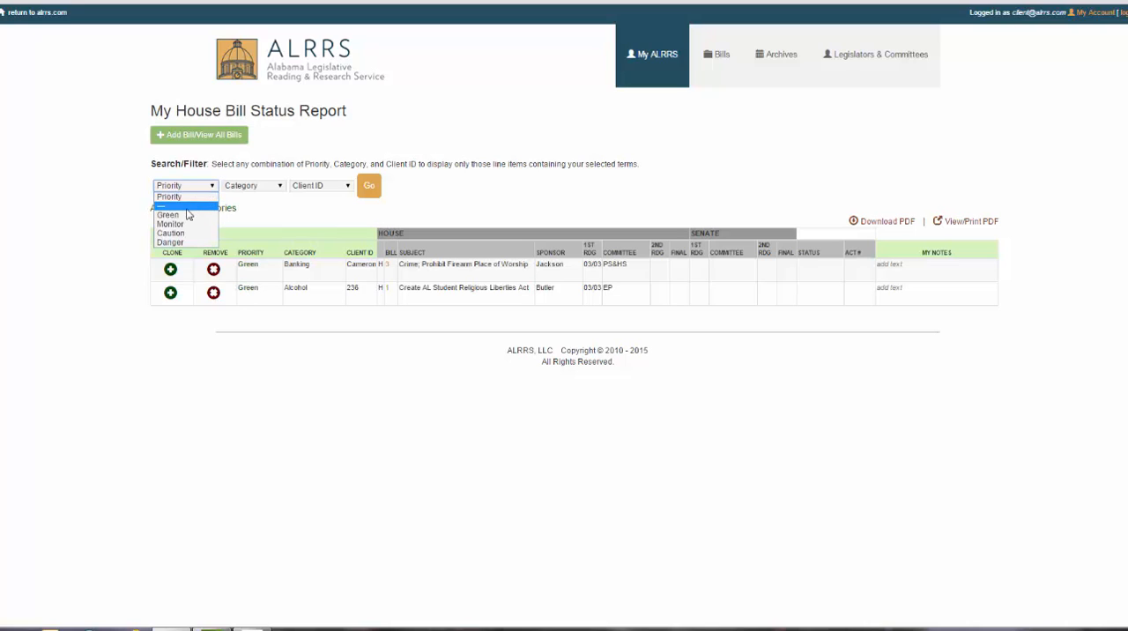
click(187, 208)
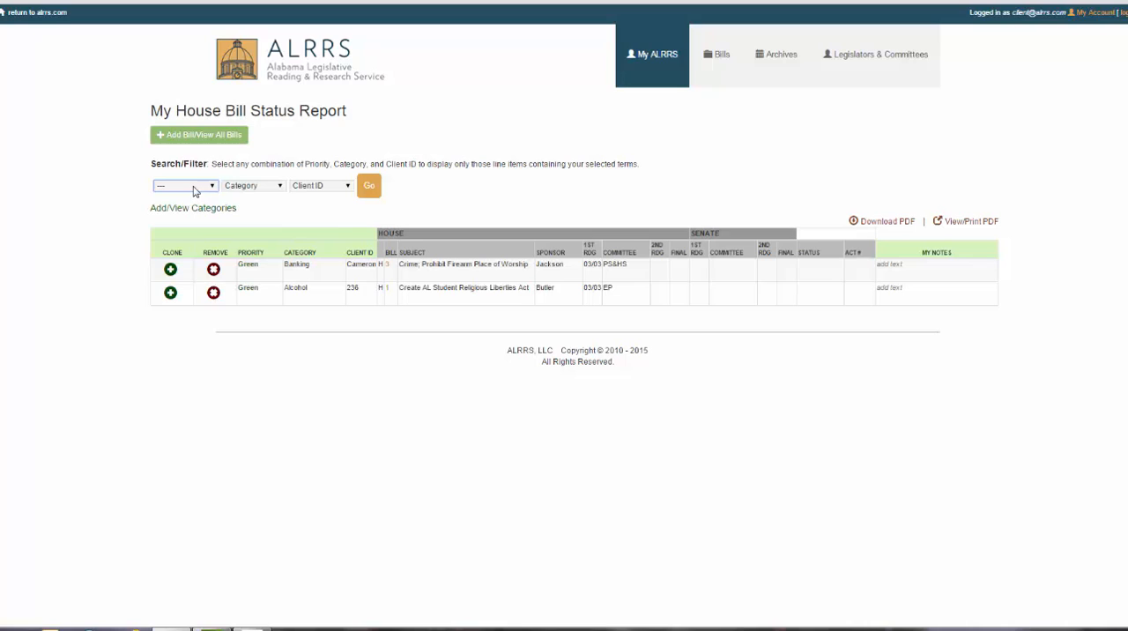
click(279, 186)
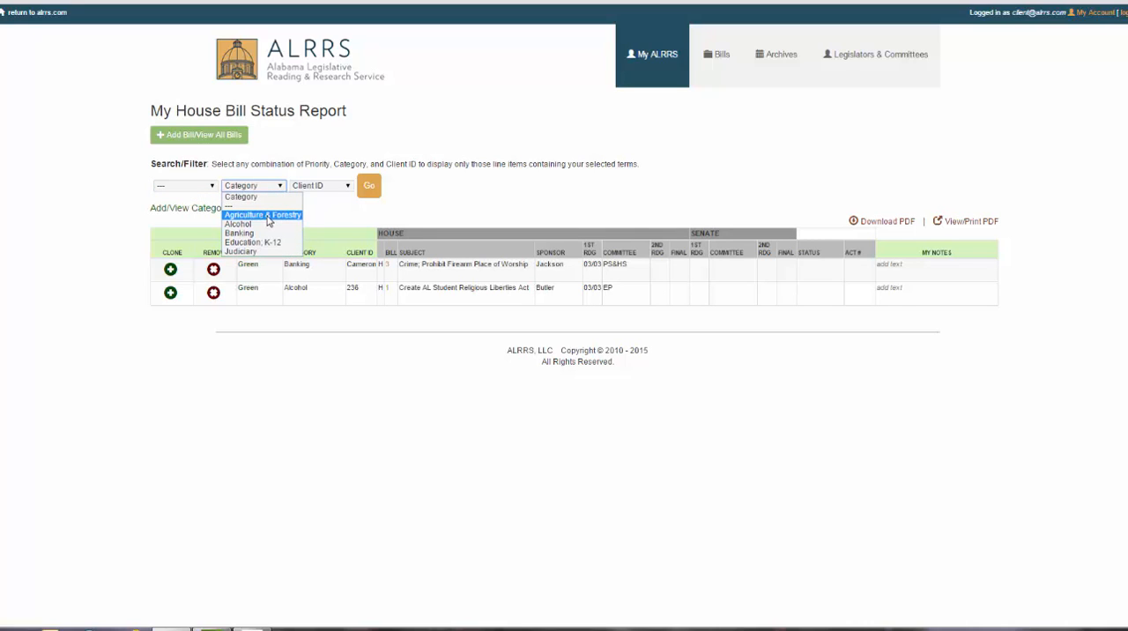
click(268, 219)
click(369, 188)
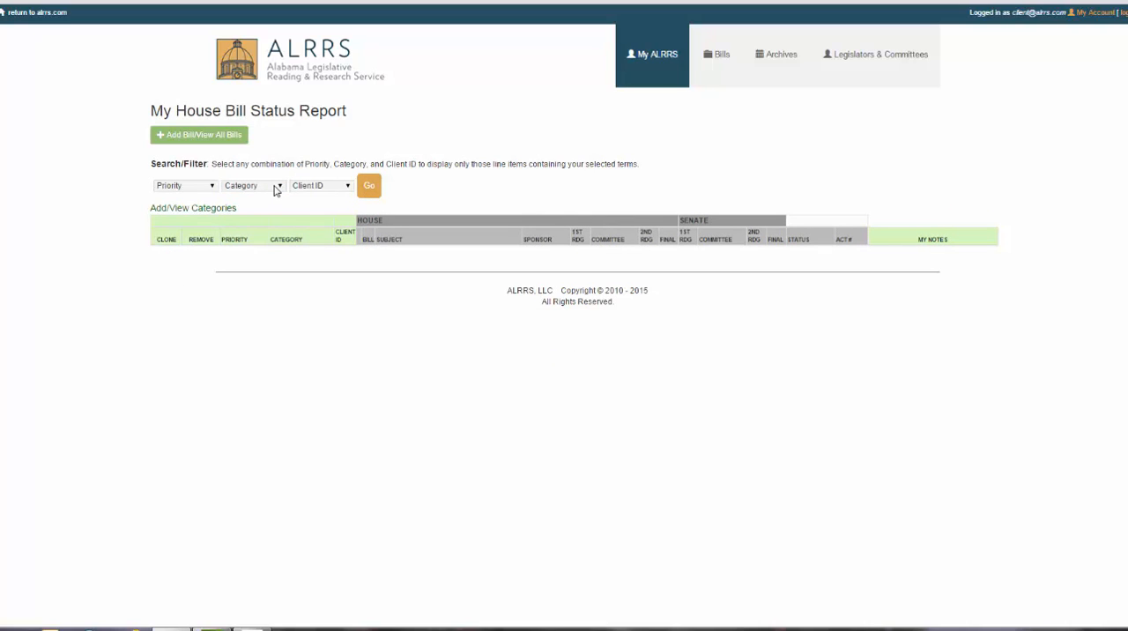
click(364, 193)
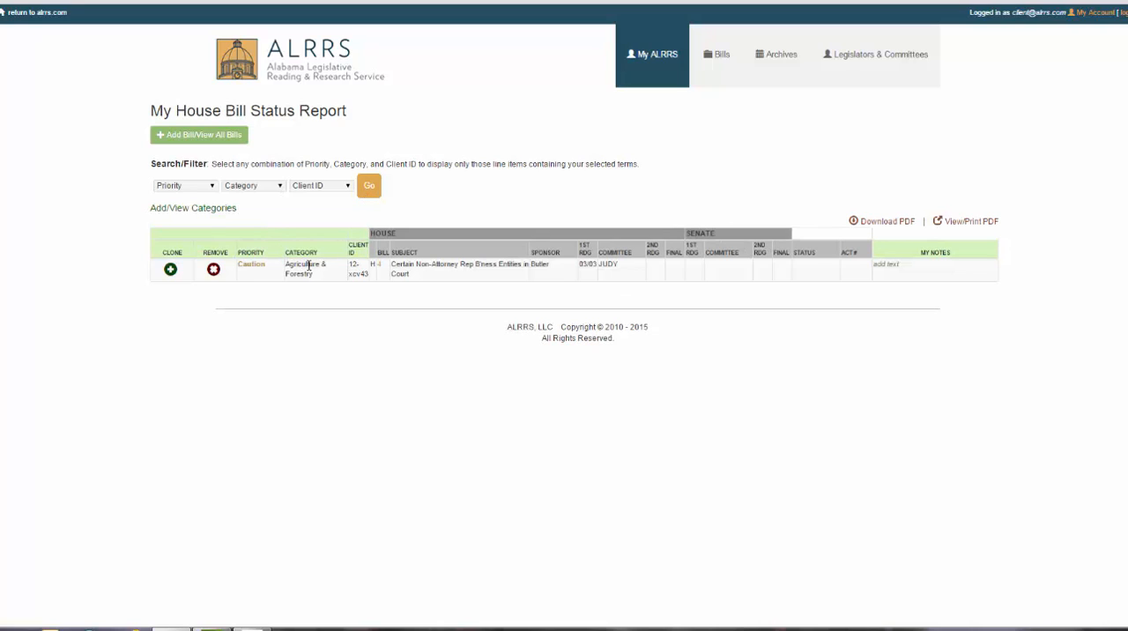
- Check the Client ID filter choices and rerun the report filter with the blank category option
click(350, 186)
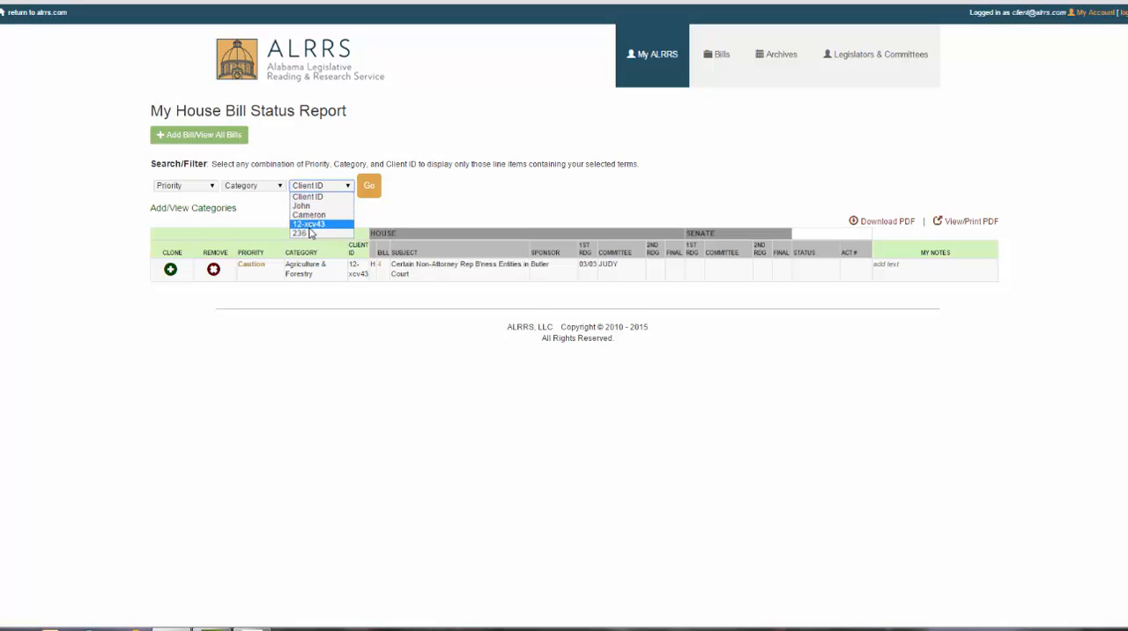
click(394, 208)
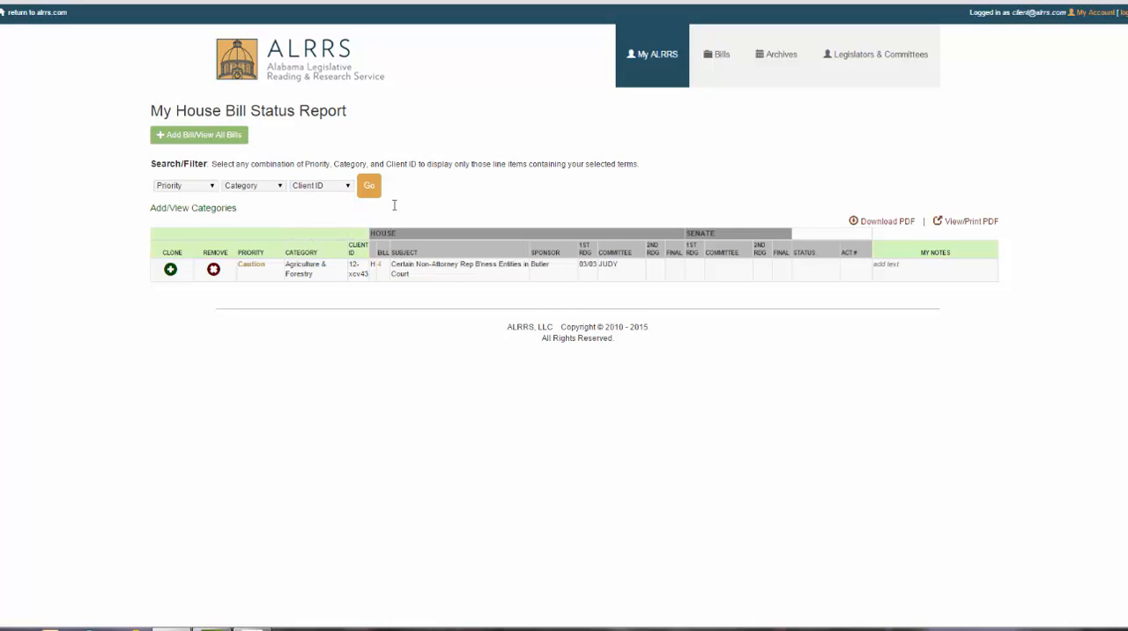
click(281, 188)
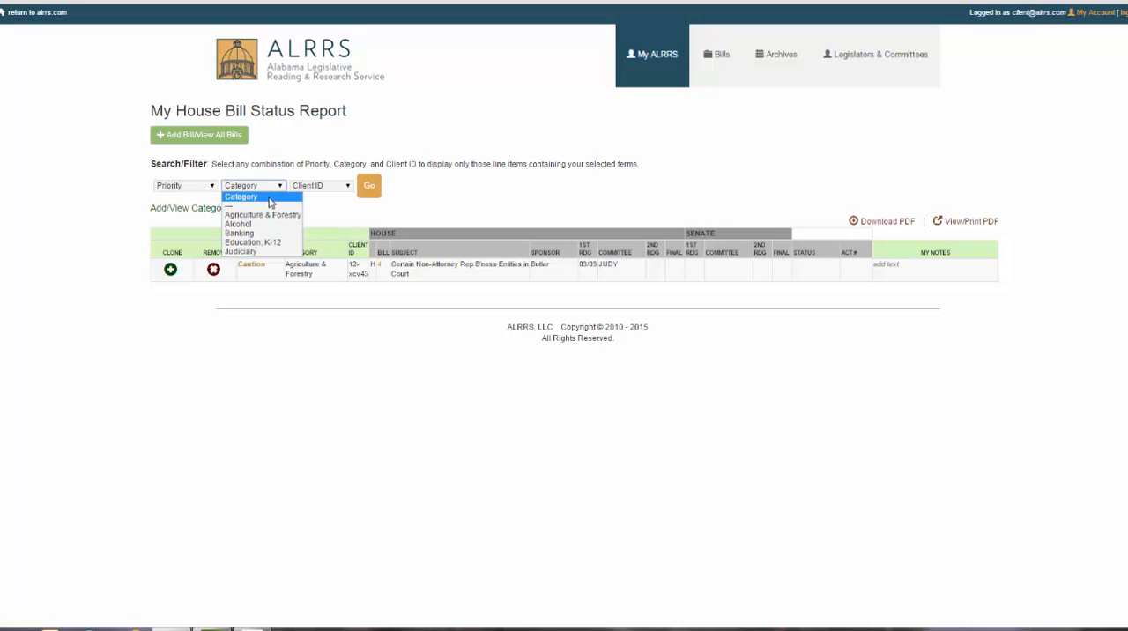
click(254, 208)
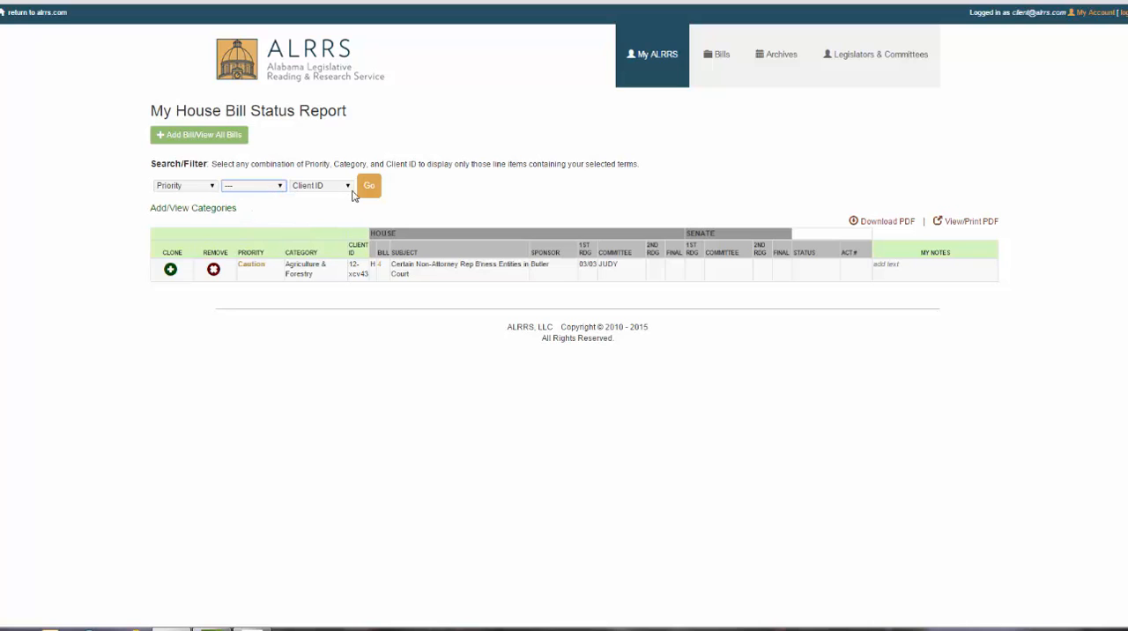
click(368, 190)
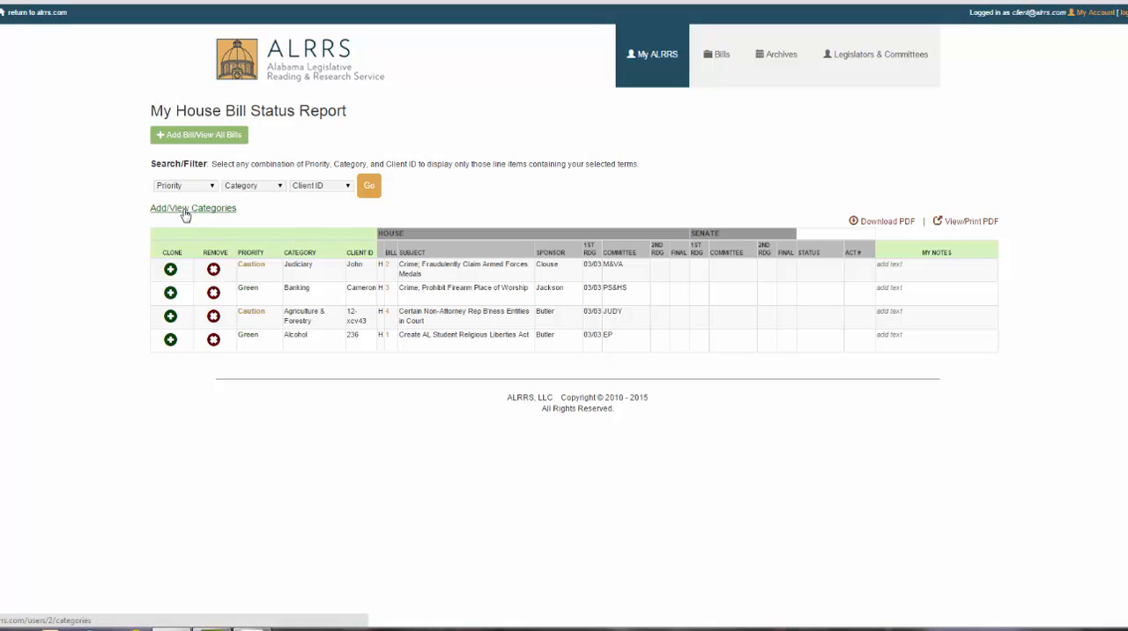
- Open the category settings and examine the list of default categories
click(185, 212)
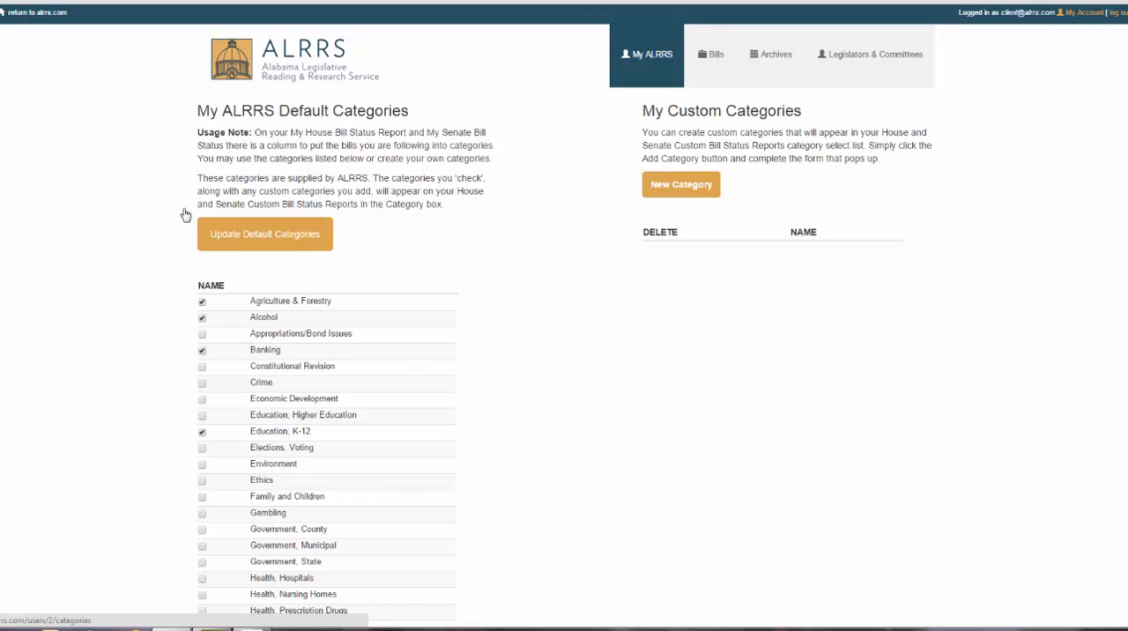
scroll(568, 300, down, 1)
scroll(568, 308, down, 1)
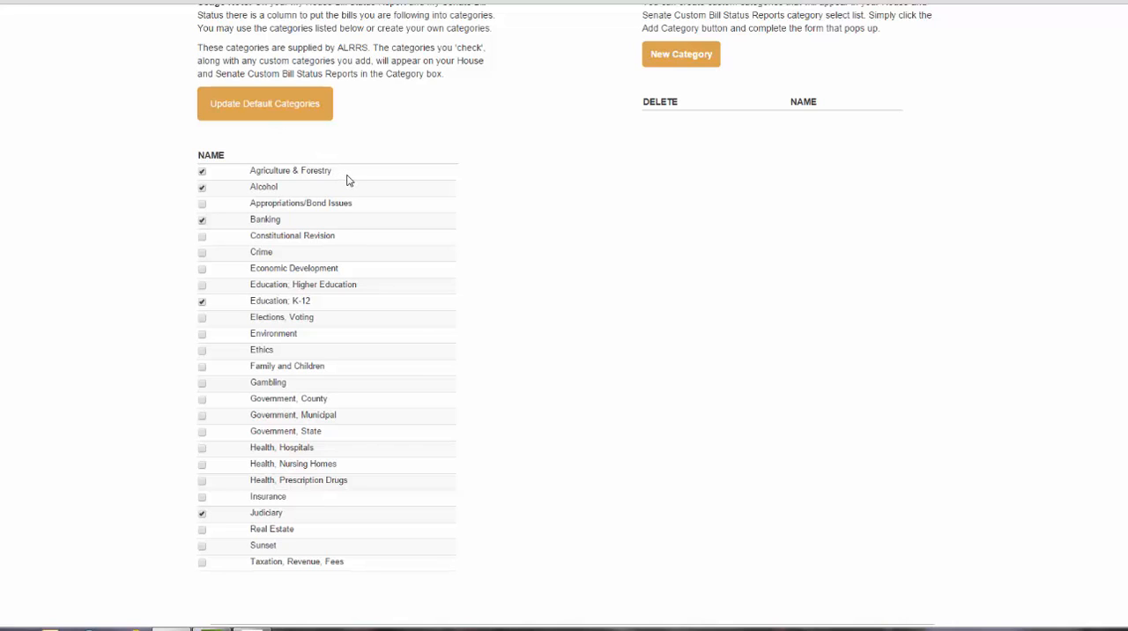
click(202, 186)
click(202, 219)
click(202, 220)
- Create a custom category named Football
scroll(666, 212, up, 1)
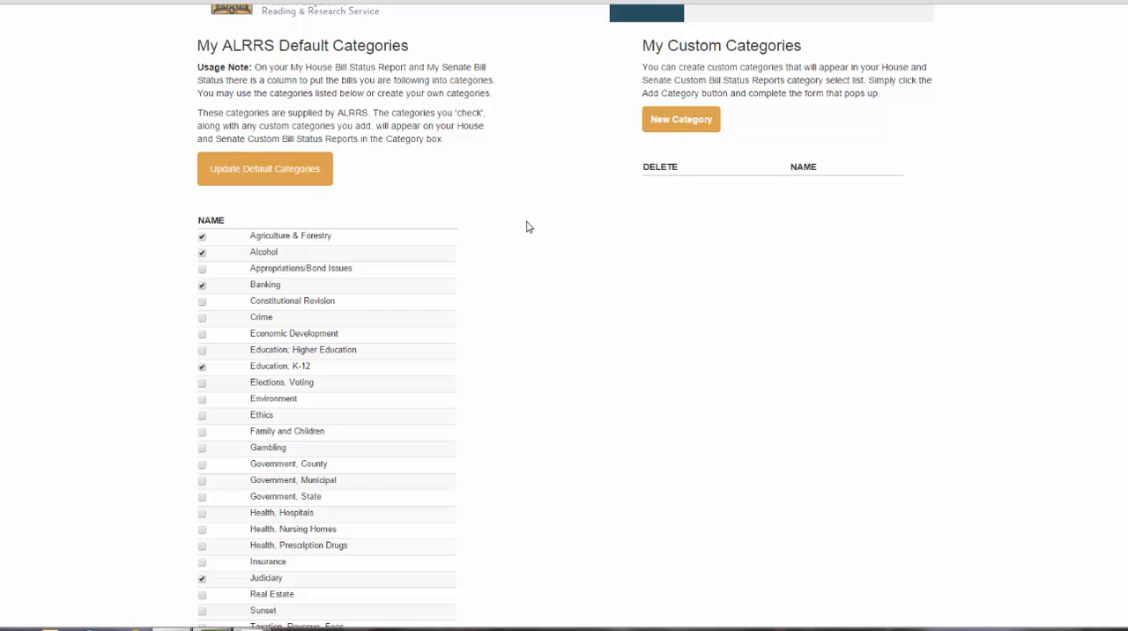
click(678, 121)
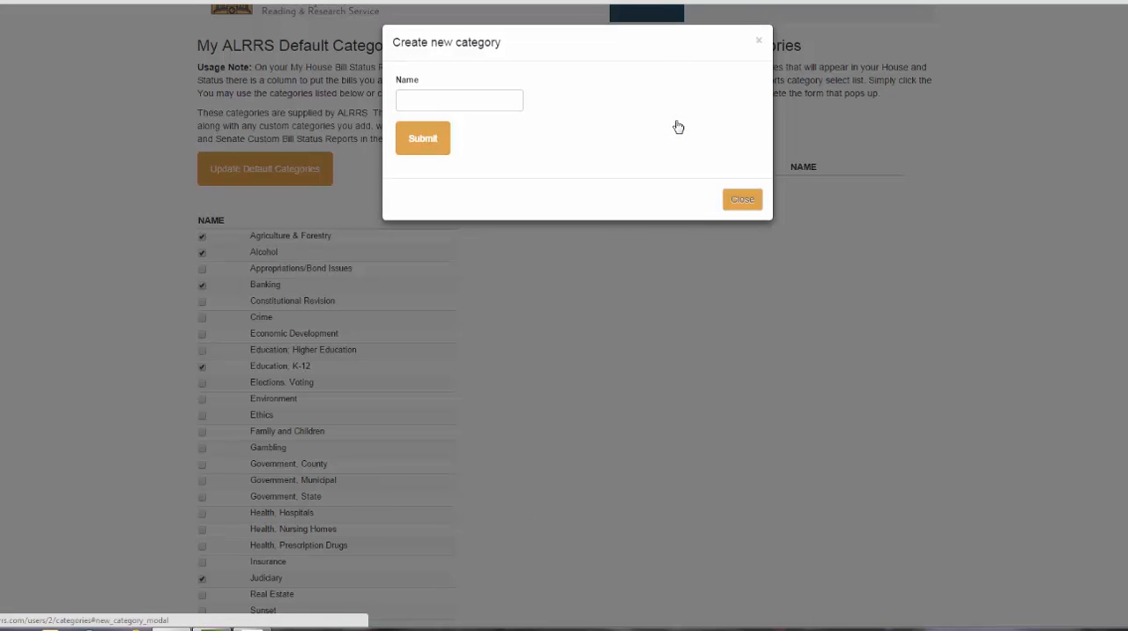
click(430, 102)
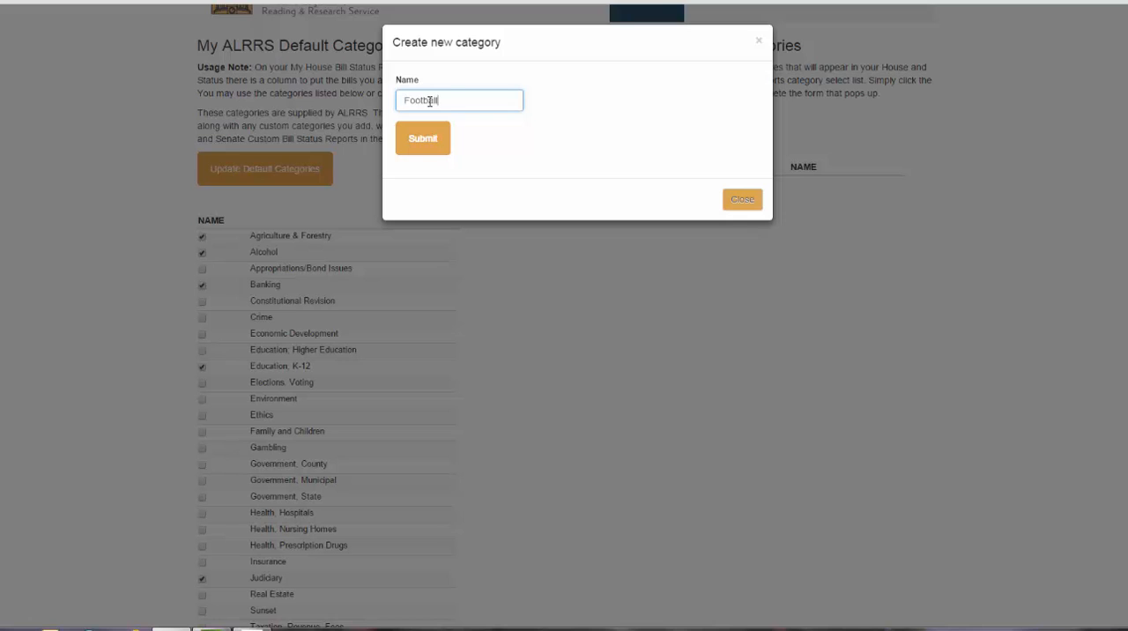
click(428, 140)
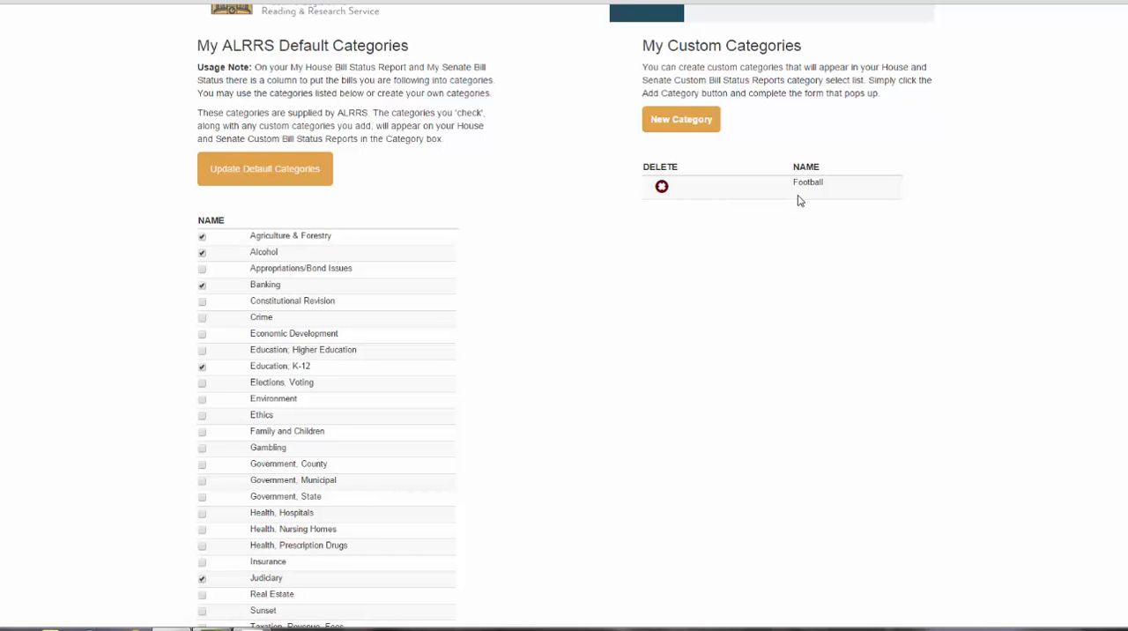
- Return to the House bill status report and change the category of bill H 2 to Football
scroll(640, 227, up, 1)
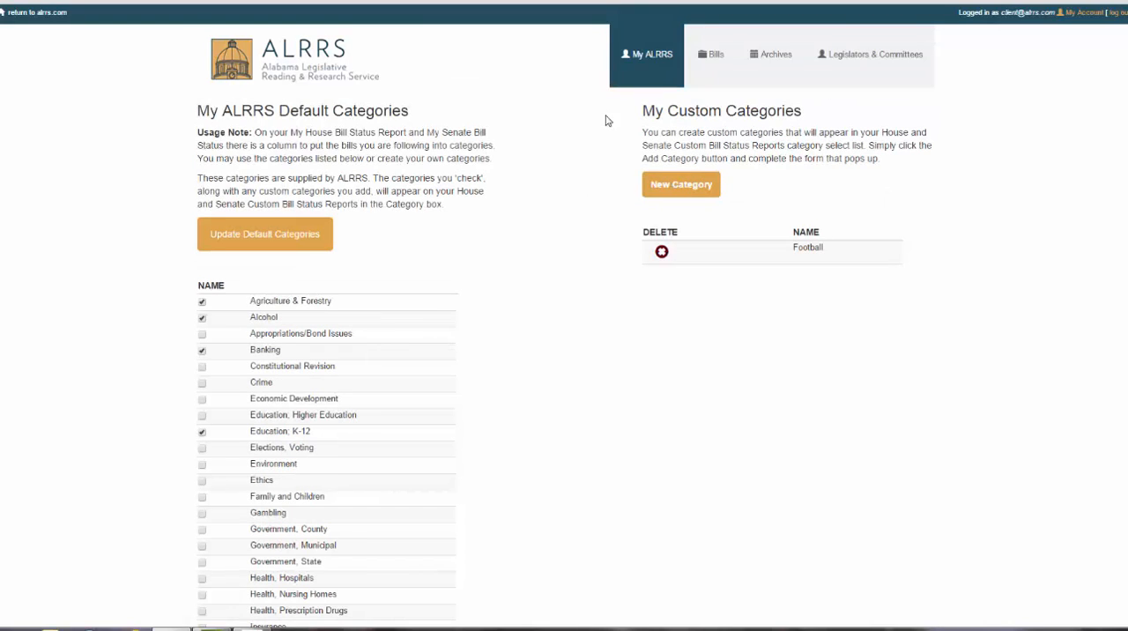
click(621, 62)
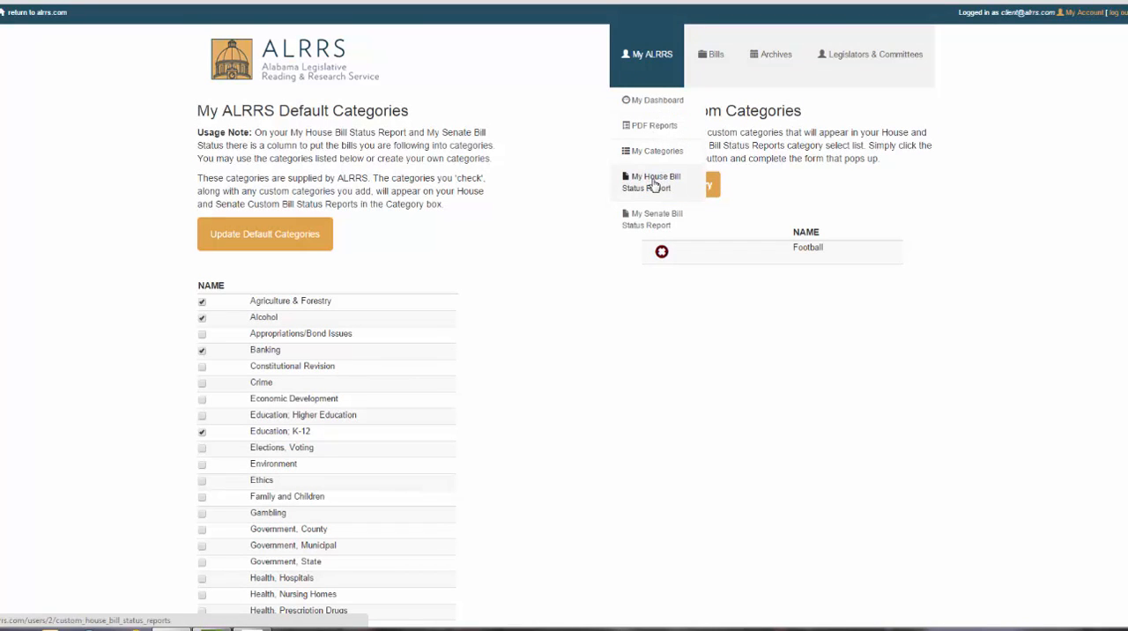
click(655, 183)
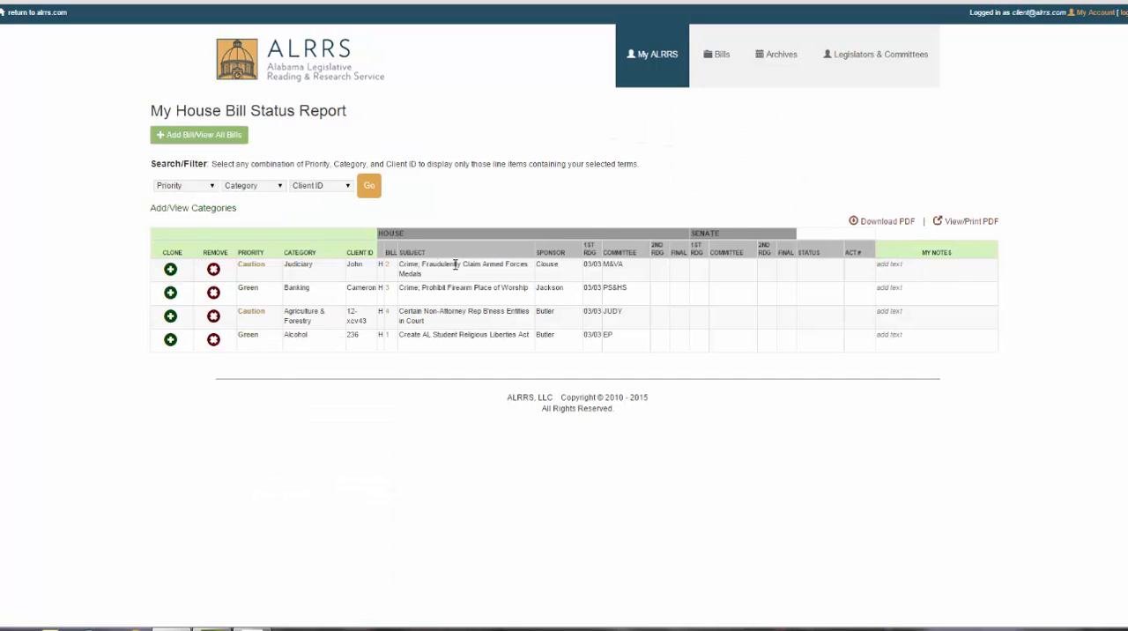
click(298, 264)
click(316, 279)
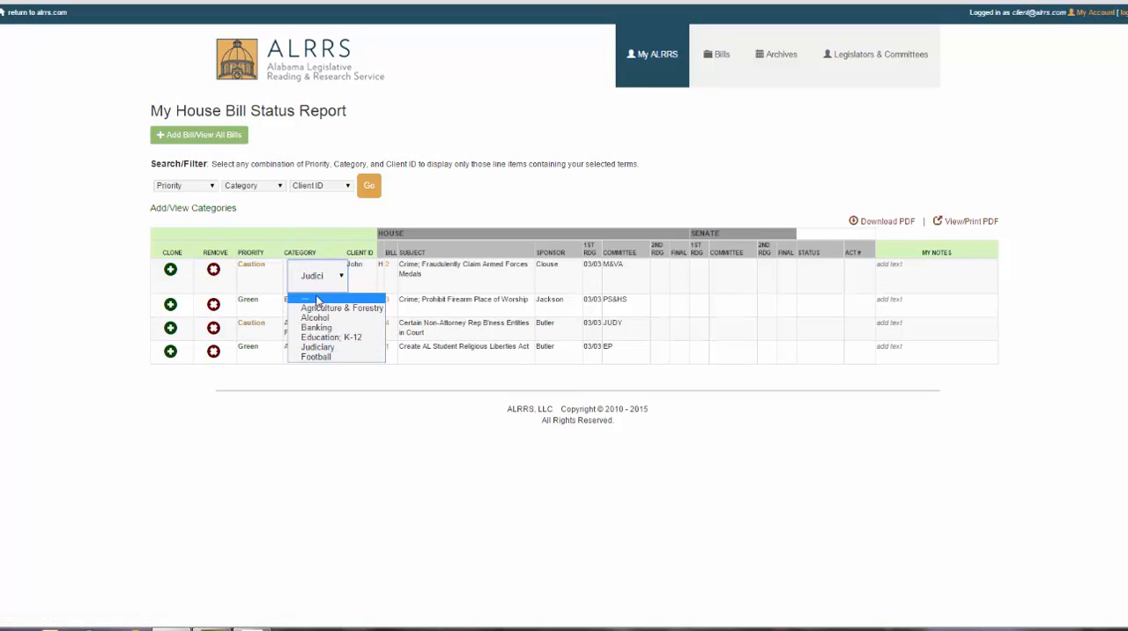
click(325, 357)
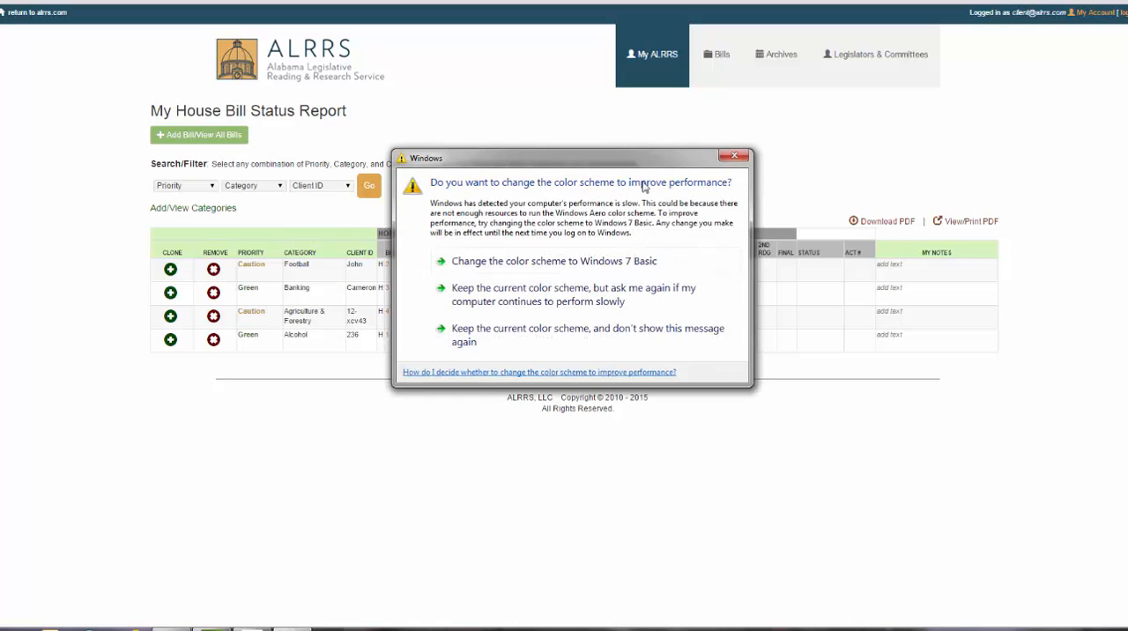
click(733, 157)
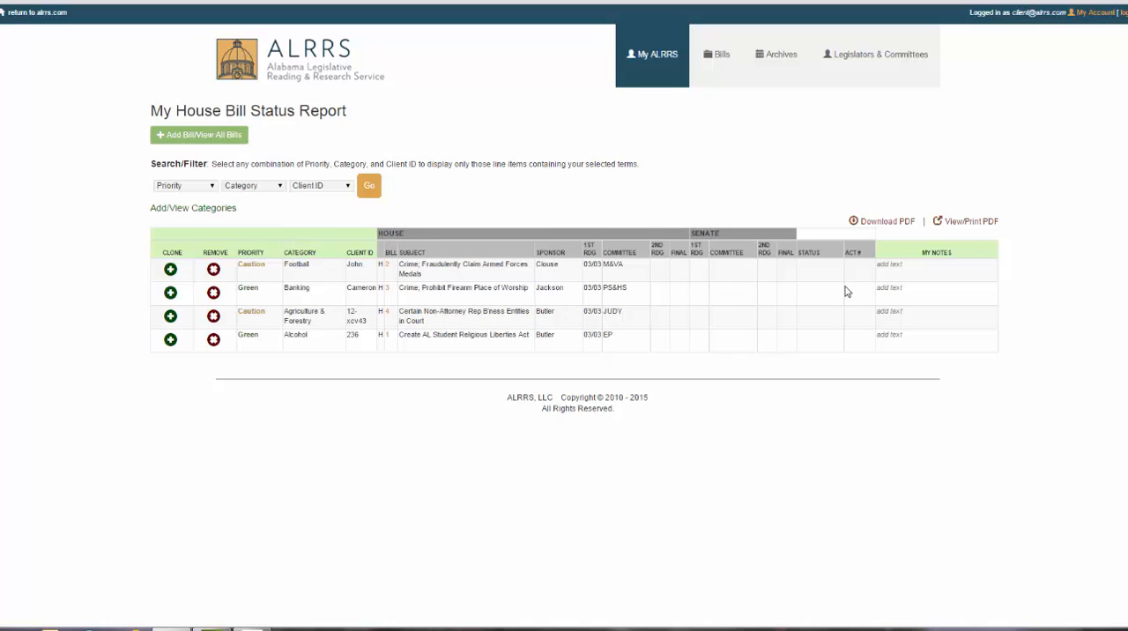
- Open the notes field of bill H 2, and view the printable PDF version of the report and close it
click(890, 264)
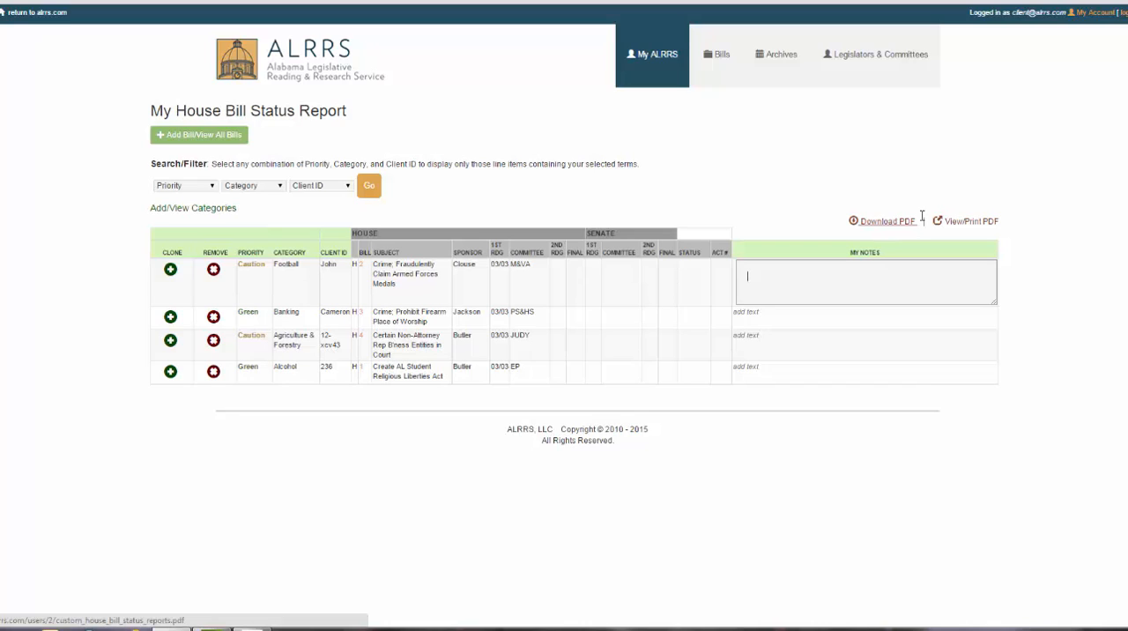
click(967, 222)
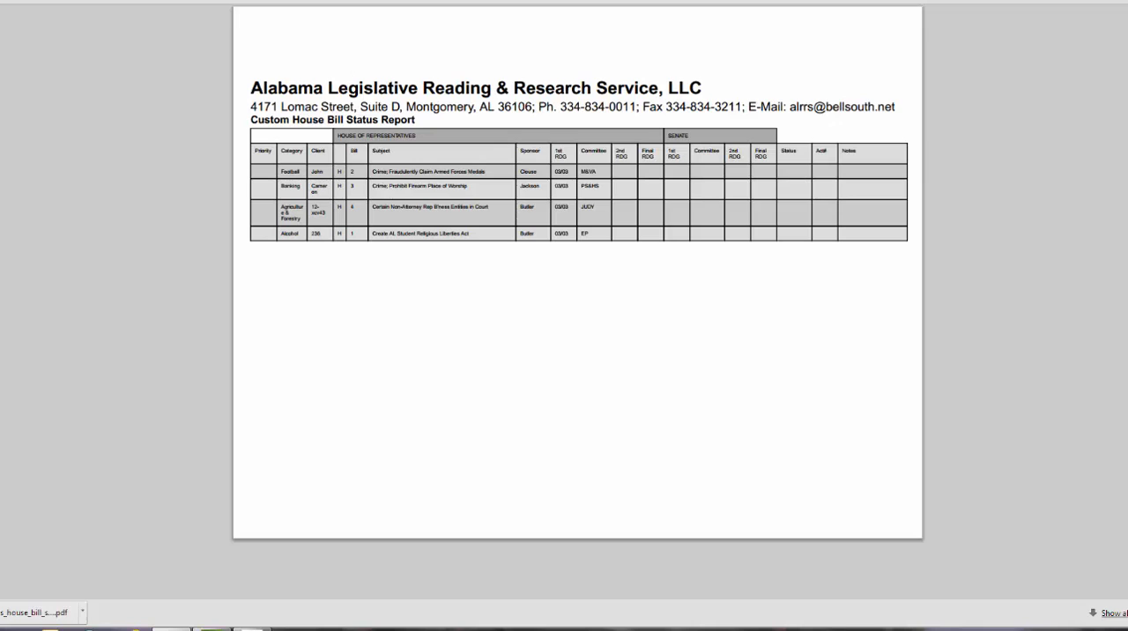
key(ctrl+w)
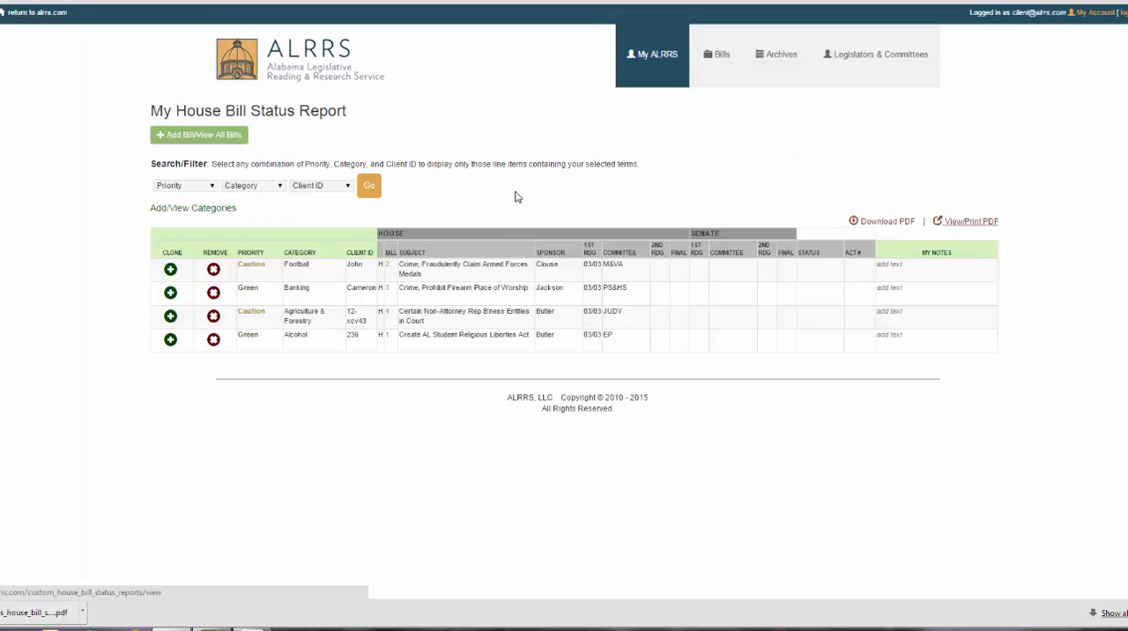